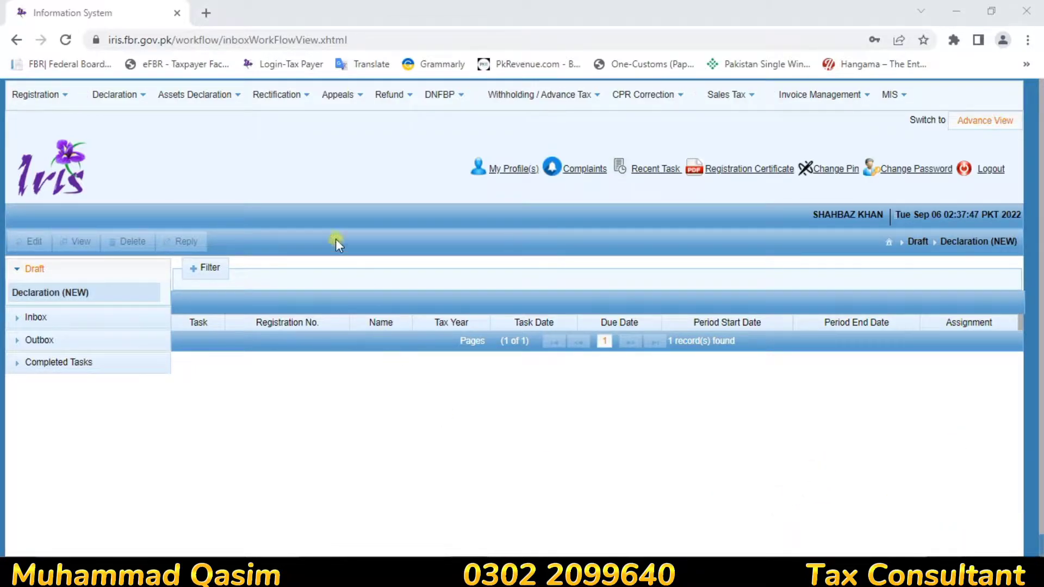
# Step: Bring up the Draft Declaration list of return, statement and extension forms
pyautogui.click(108, 101)
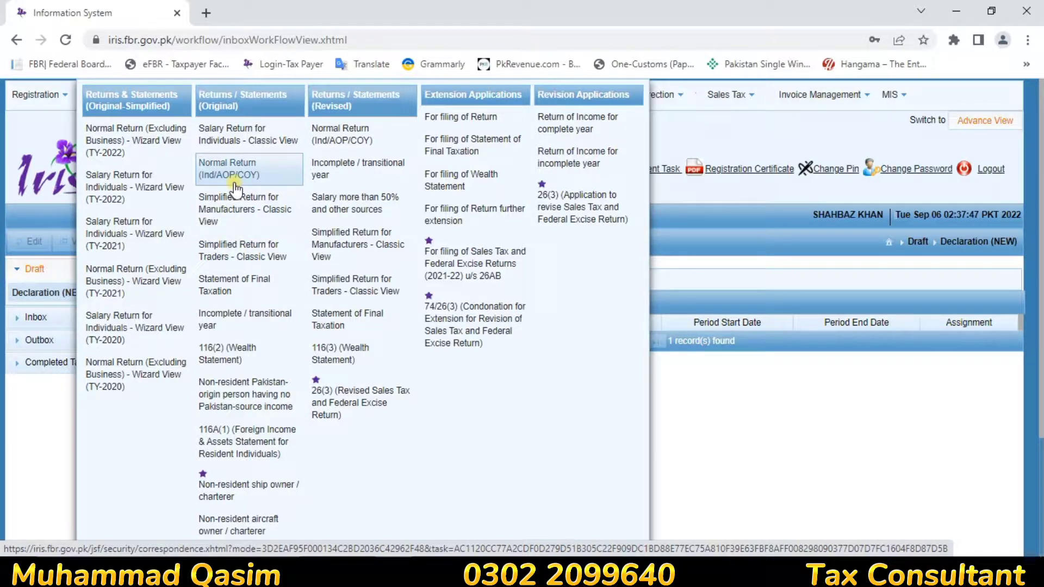
# Step: Start a Simplified Return for Traders for tax year 2022, period 01-Jul-2021 to 30-Jun-2022
pyautogui.click(231, 253)
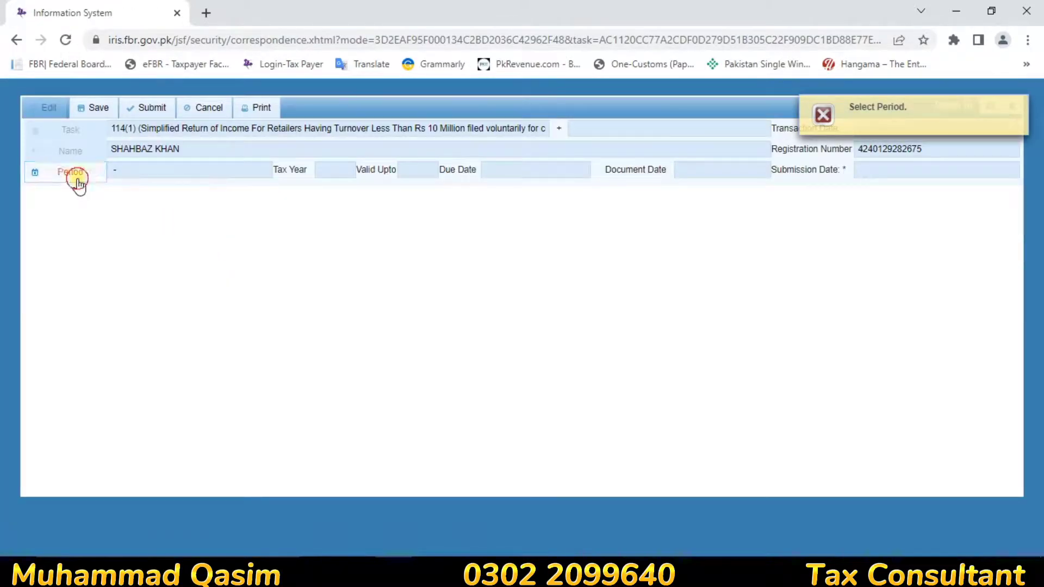
pyautogui.click(78, 184)
pyautogui.write('2023')
pyautogui.press('BackSpace')
pyautogui.write('2')
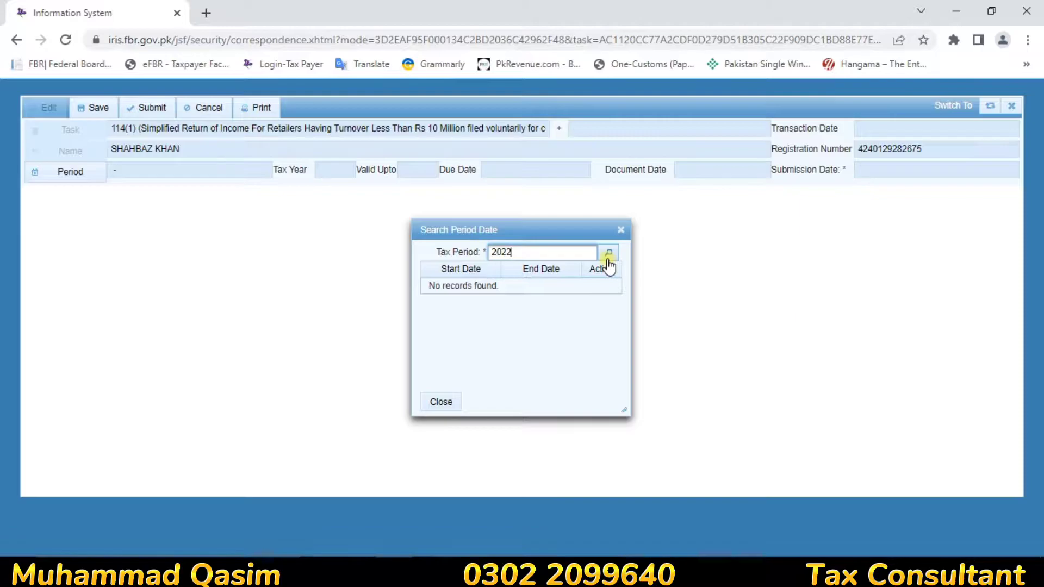
pyautogui.click(608, 256)
pyautogui.click(604, 286)
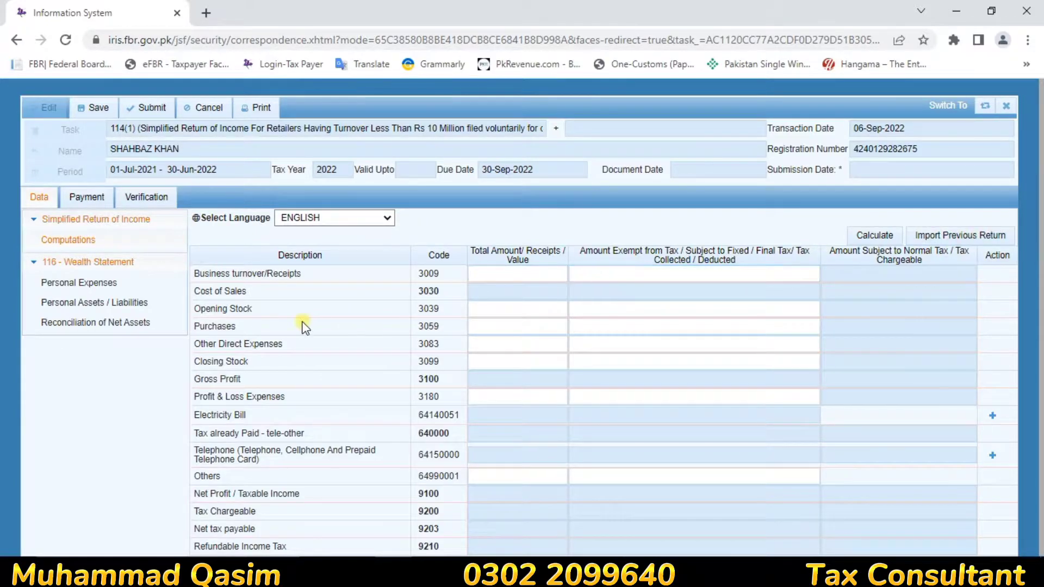
# Step: Collapse the 116 - Wealth Statement node to show the empty Computations rows from Business turnover down
pyautogui.click(586, 305)
pyautogui.click(35, 263)
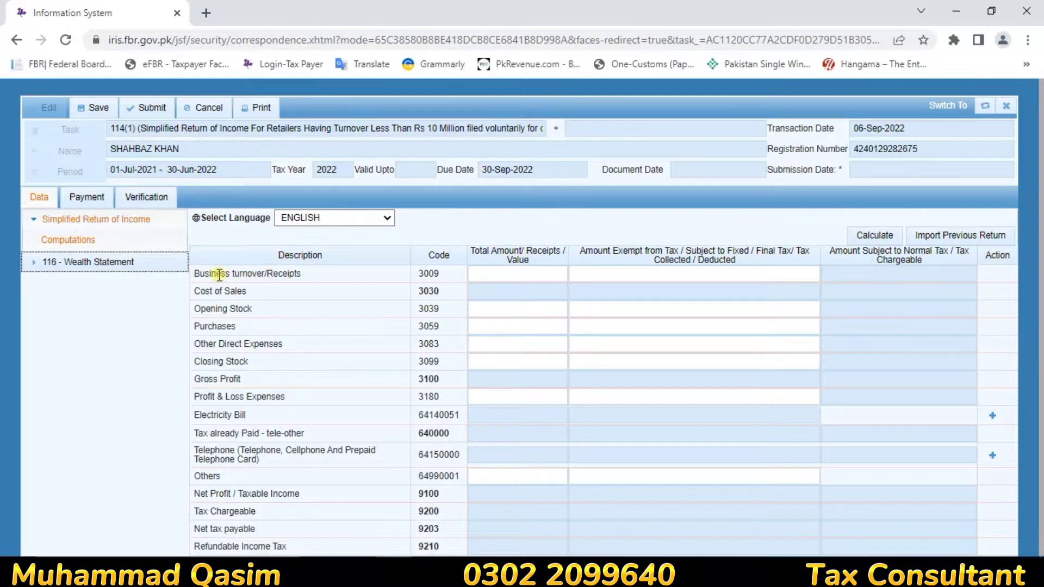
pyautogui.click(497, 277)
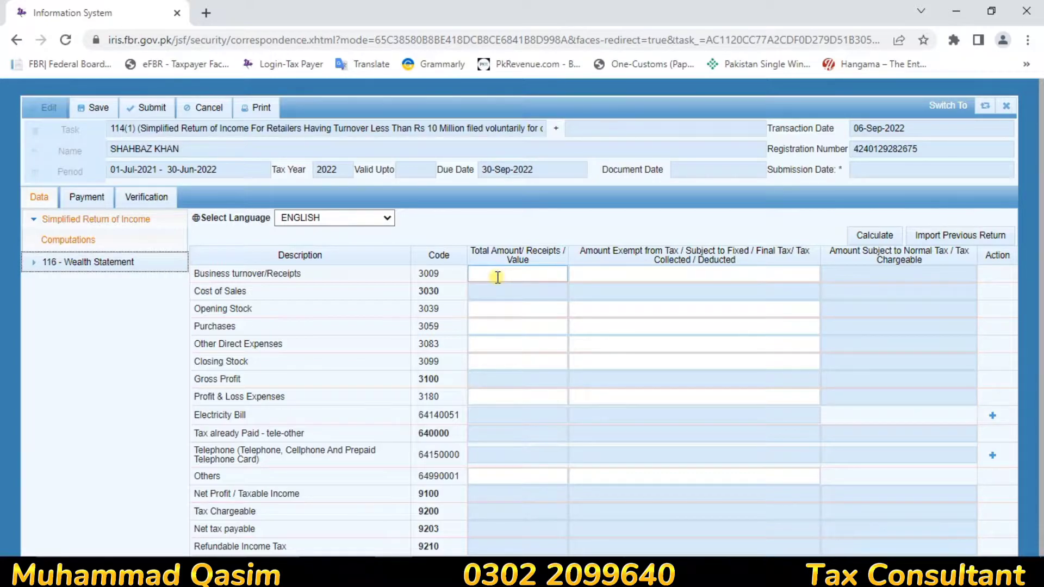
# Step: Enter Total Amounts: business turnover 2,514,756, opening stock 368,345 and purchases 2,046,760
pyautogui.click(498, 277)
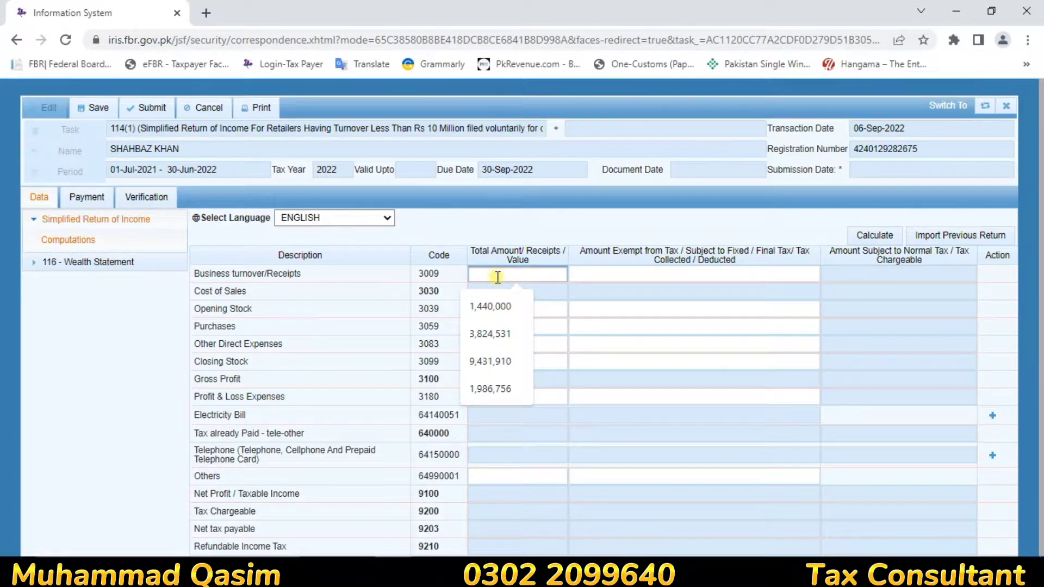
pyautogui.write('25147')
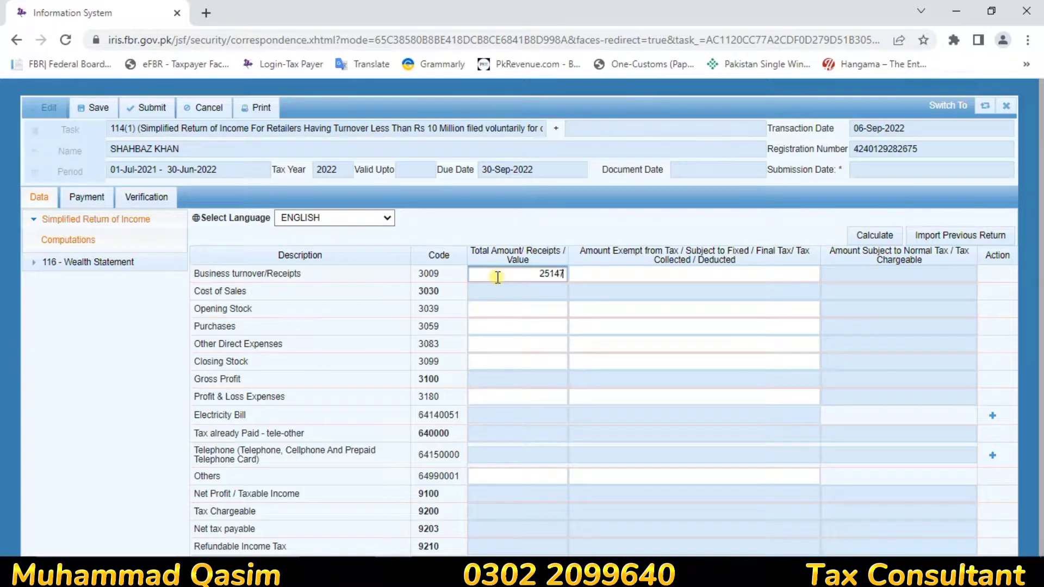
pyautogui.write('56')
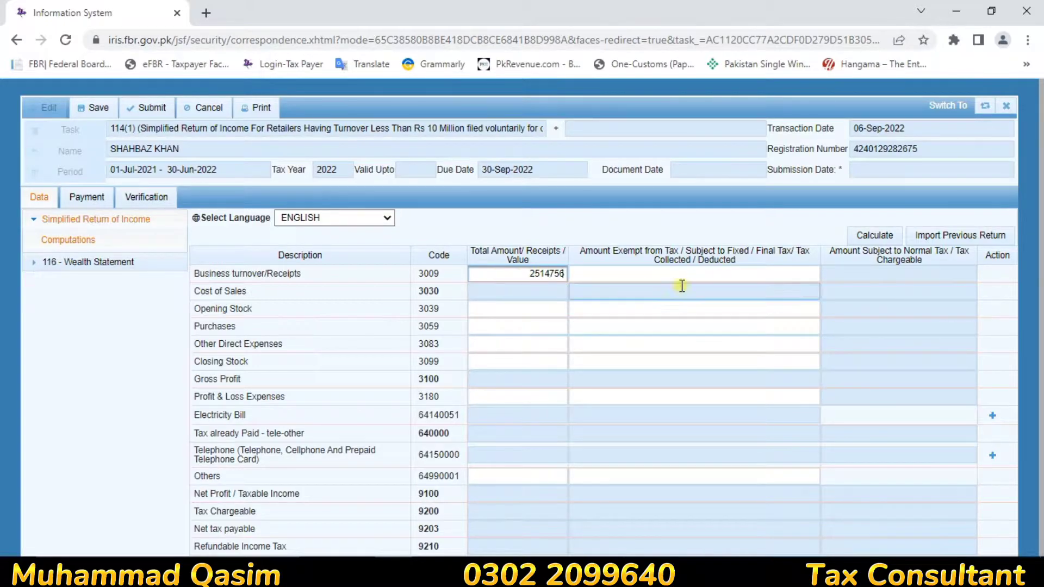
pyautogui.click(530, 298)
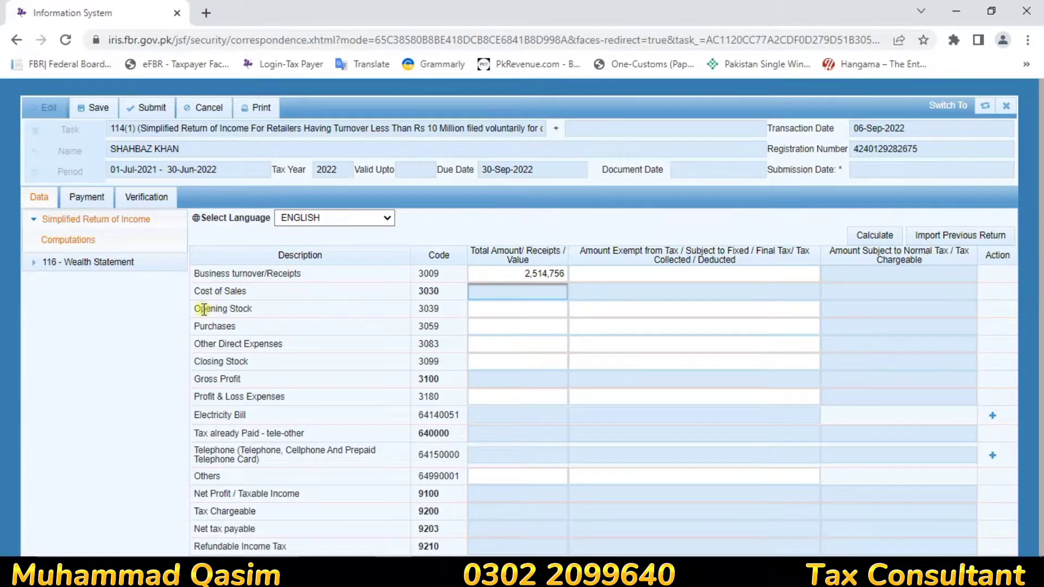
pyautogui.click(536, 308)
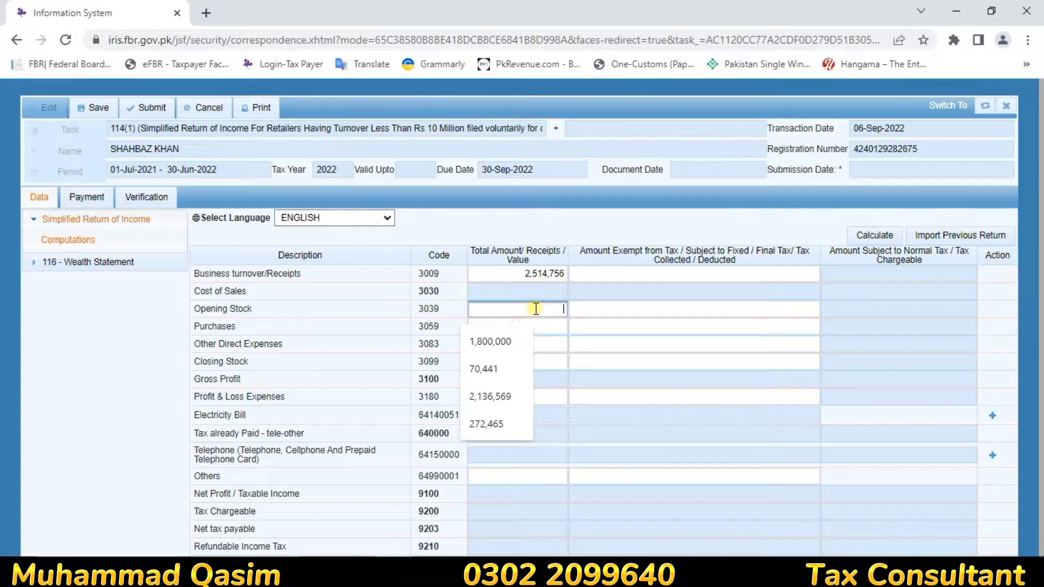
pyautogui.write('368')
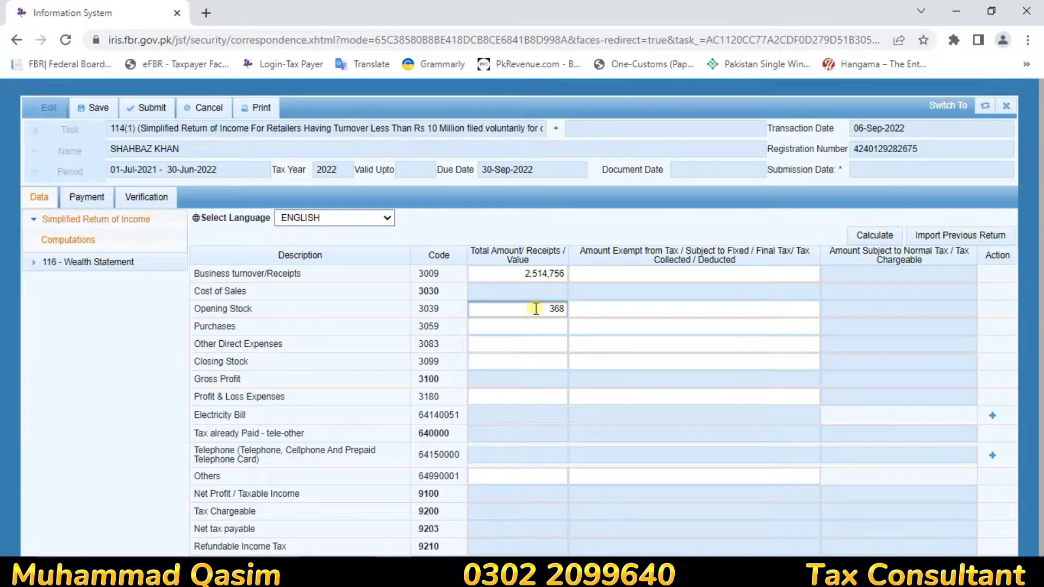
pyautogui.write('345')
pyautogui.press('Tab')
pyautogui.click(536, 326)
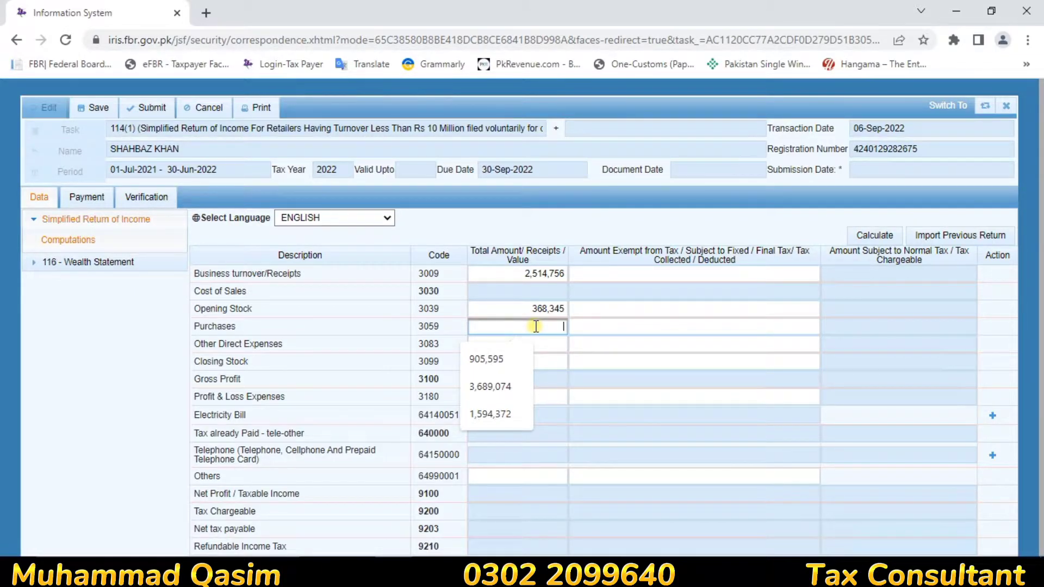
pyautogui.write('20467')
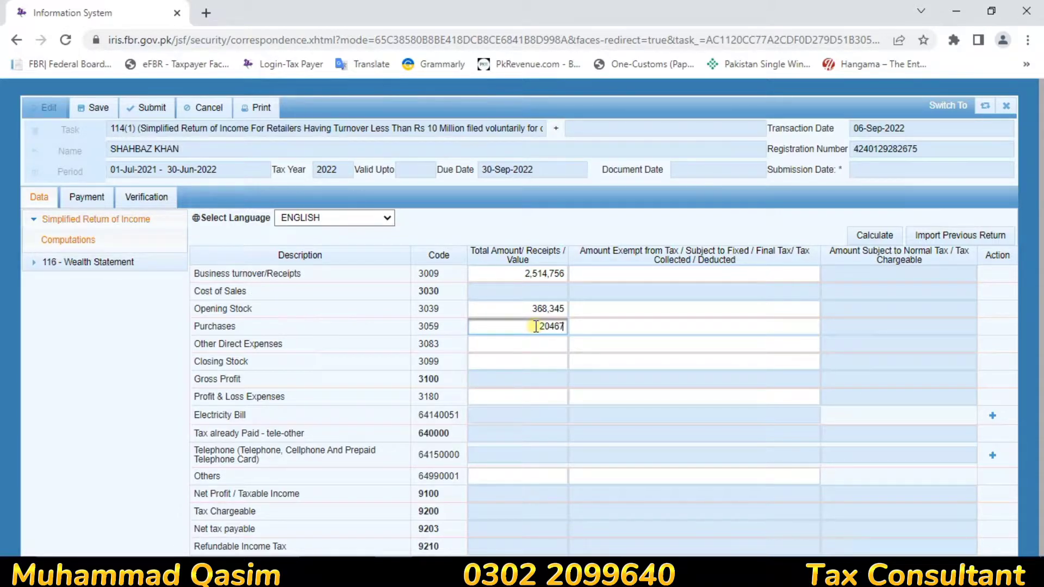
pyautogui.write('60')
pyautogui.click(536, 348)
pyautogui.click(758, 326)
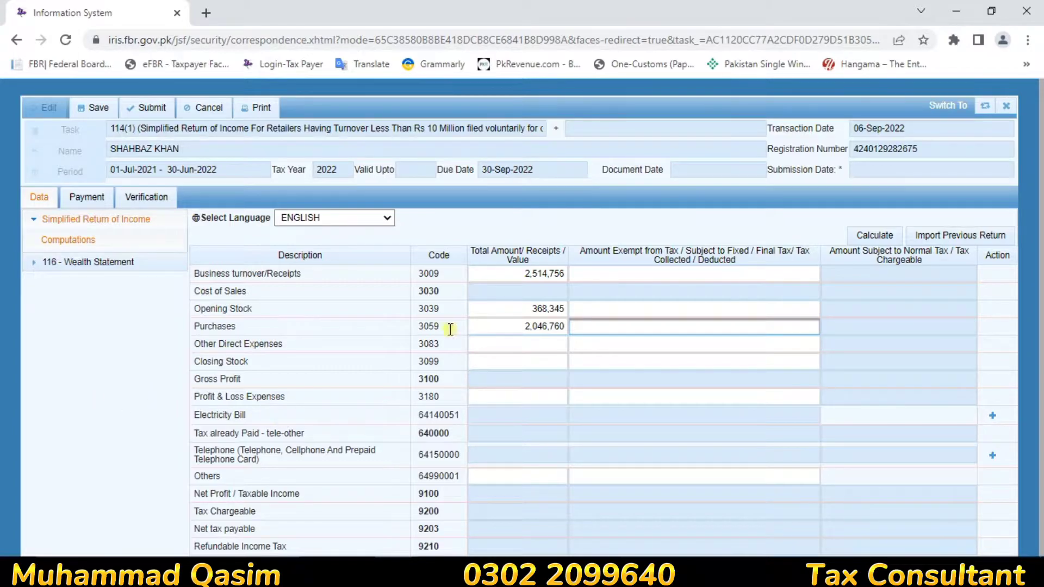
pyautogui.click(511, 339)
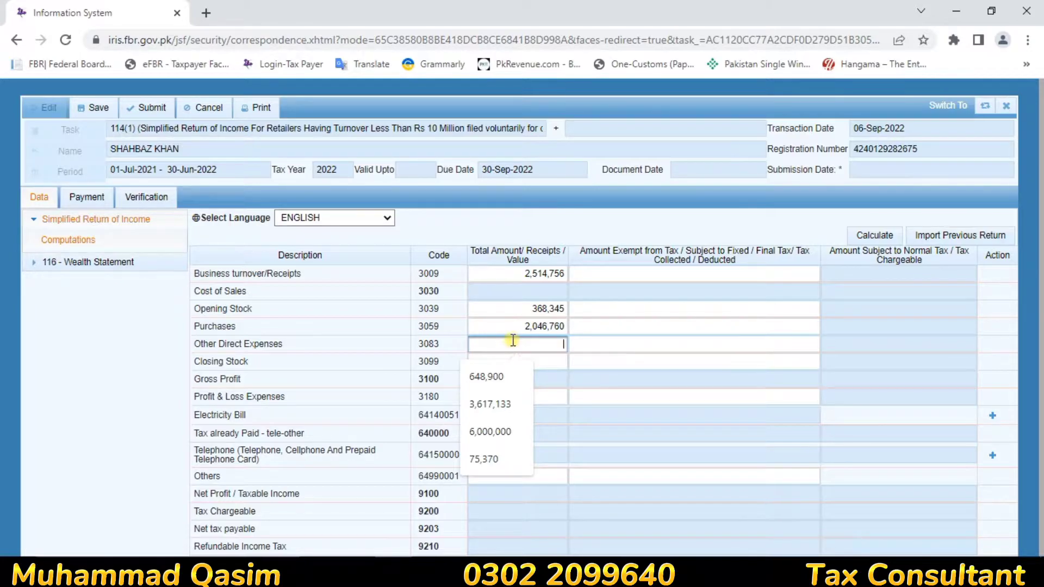
# Step: Enter other direct expenses 103,105 and closing stock 486,102, then calculate gross profit 482,648 and tax 4,132
pyautogui.write('1')
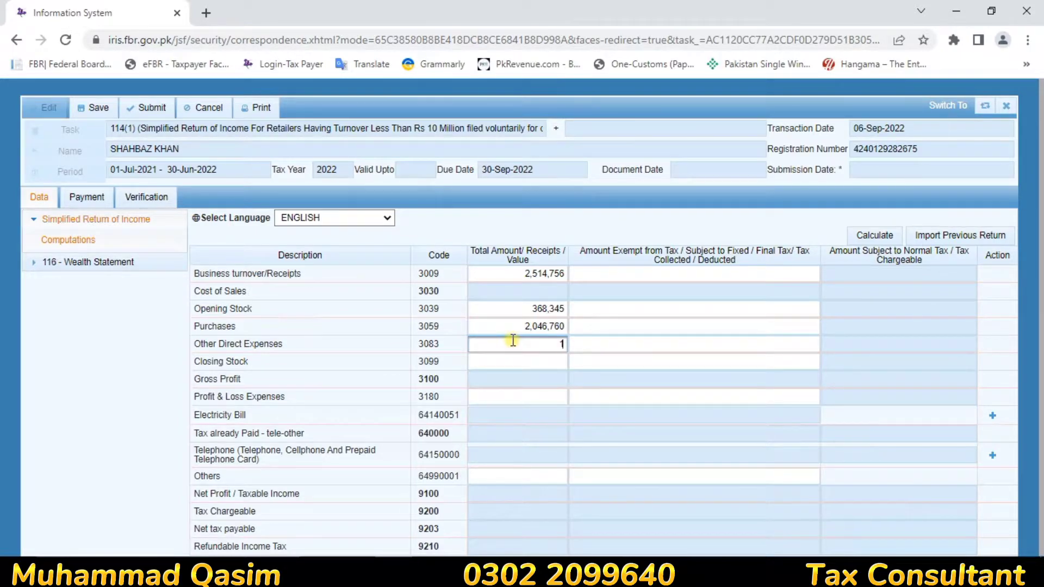
pyautogui.write('03105')
pyautogui.click(545, 361)
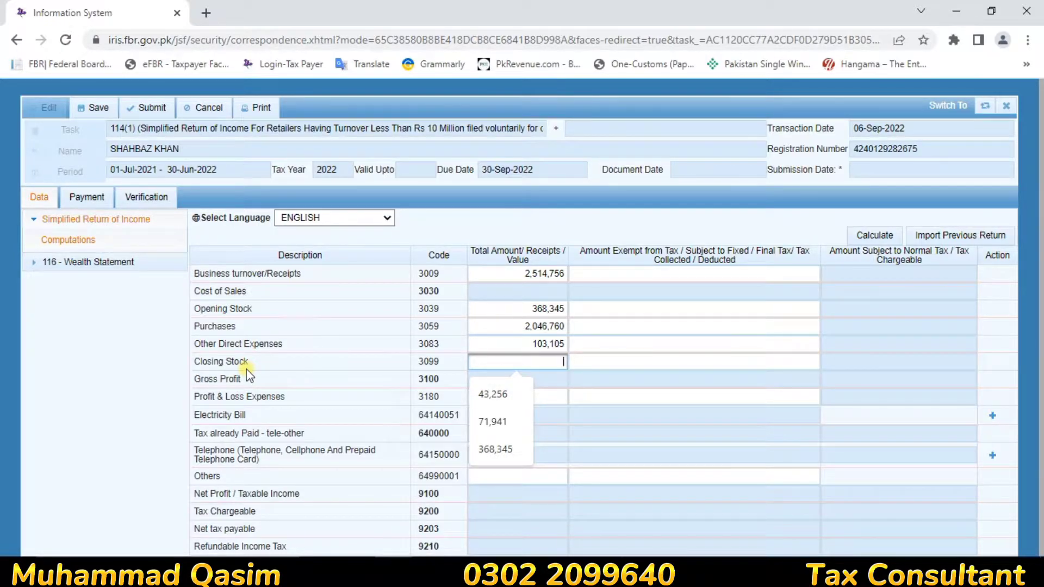
pyautogui.write('486')
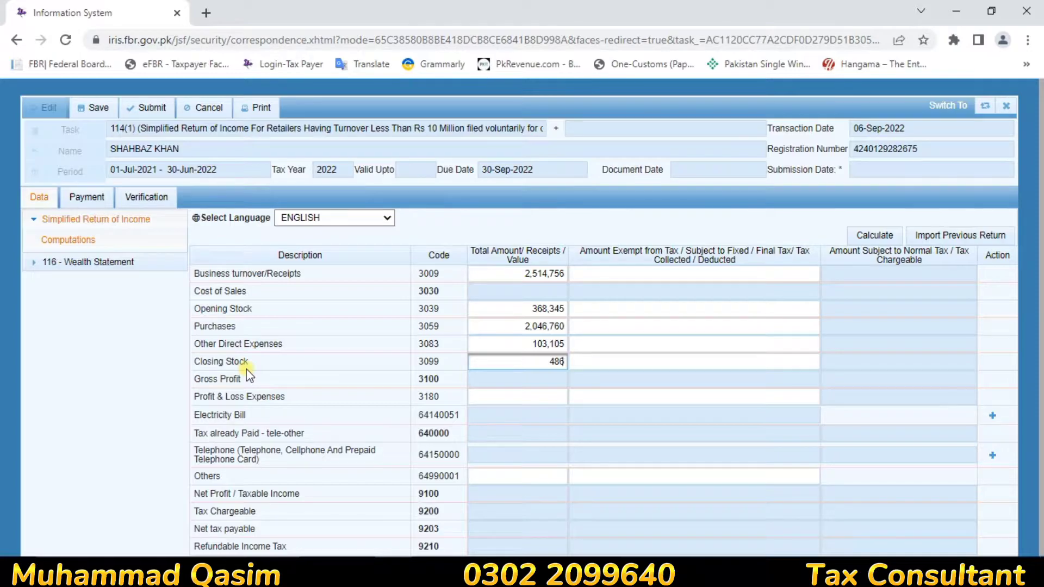
pyautogui.write('102')
pyautogui.click(530, 405)
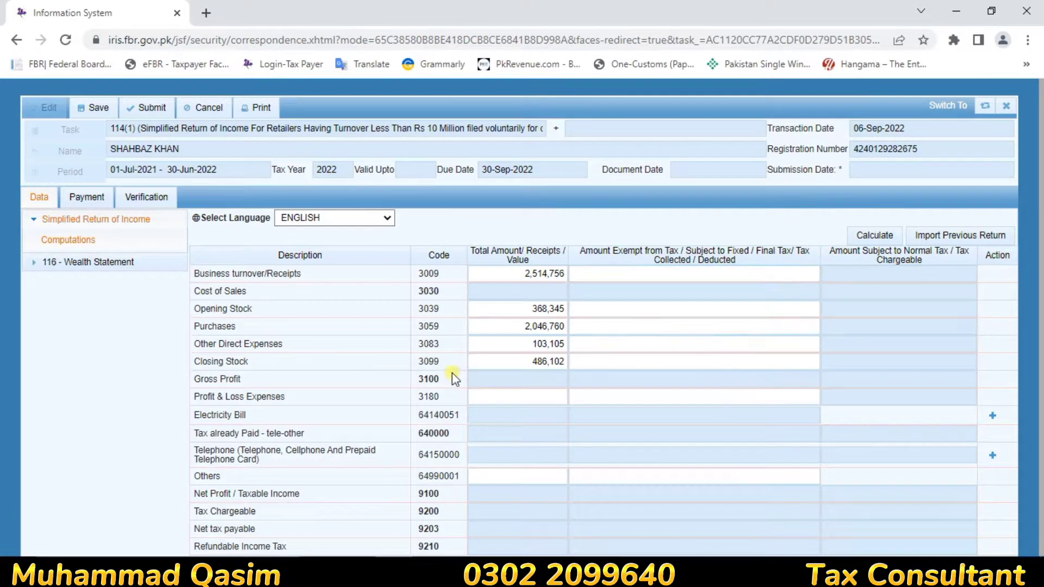
pyautogui.click(648, 346)
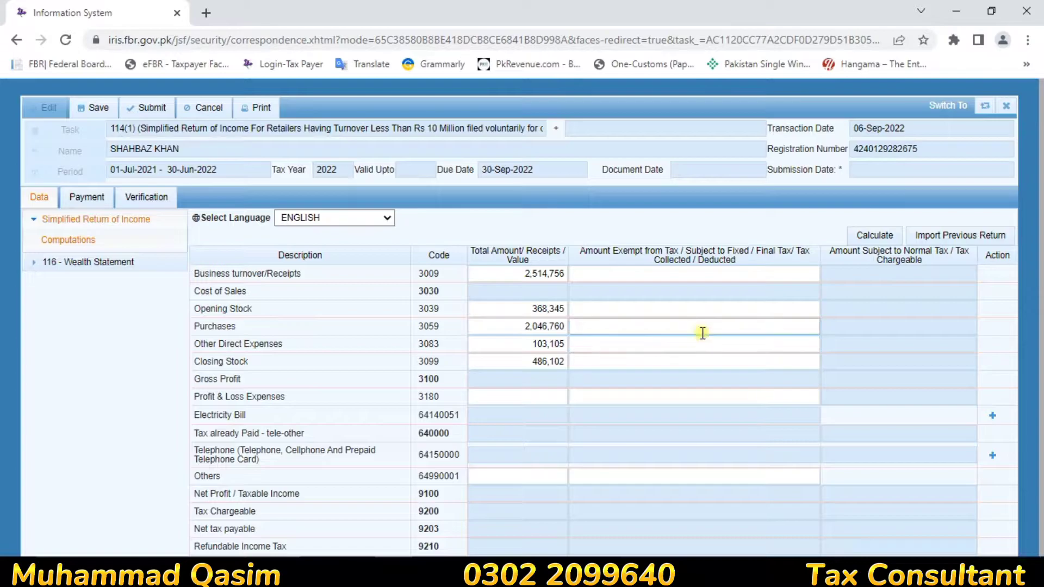
pyautogui.click(875, 240)
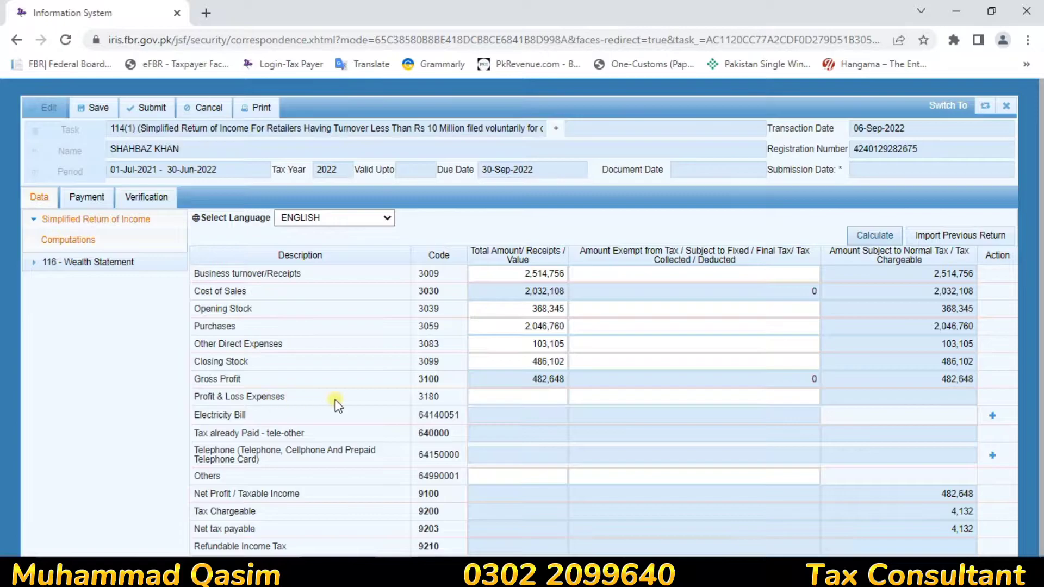
# Step: In Calculator, total 103,105 + 24,000 to get 127,105, then return to the IRIS form
pyautogui.click(529, 345)
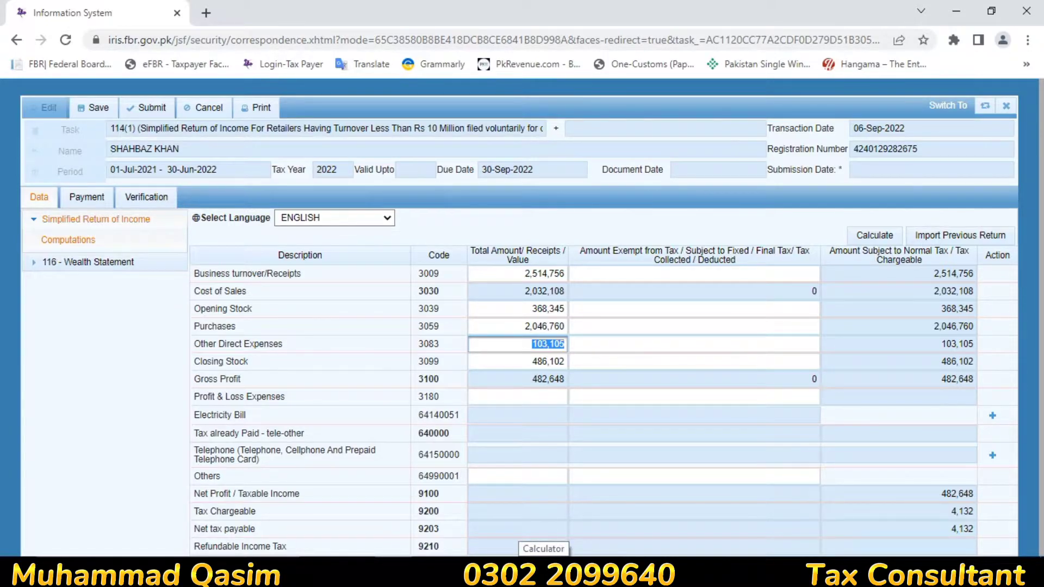
pyautogui.click(544, 575)
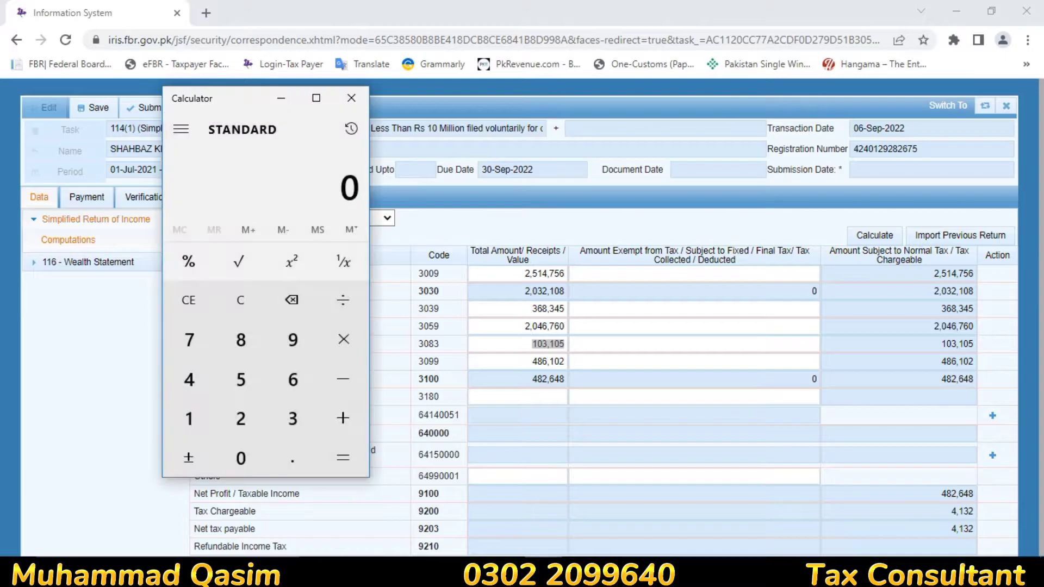
pyautogui.write('103')
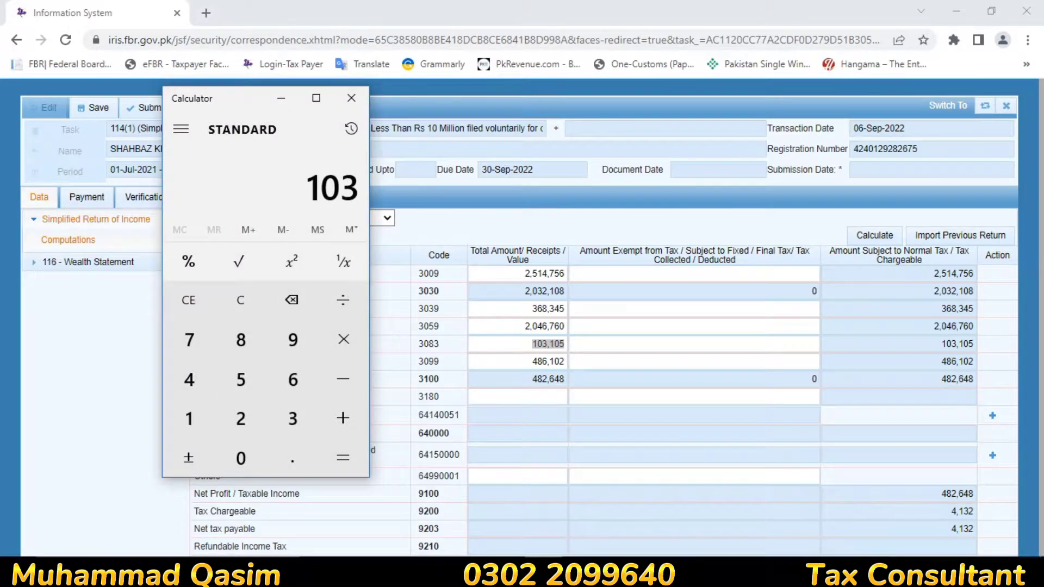
pyautogui.write('105')
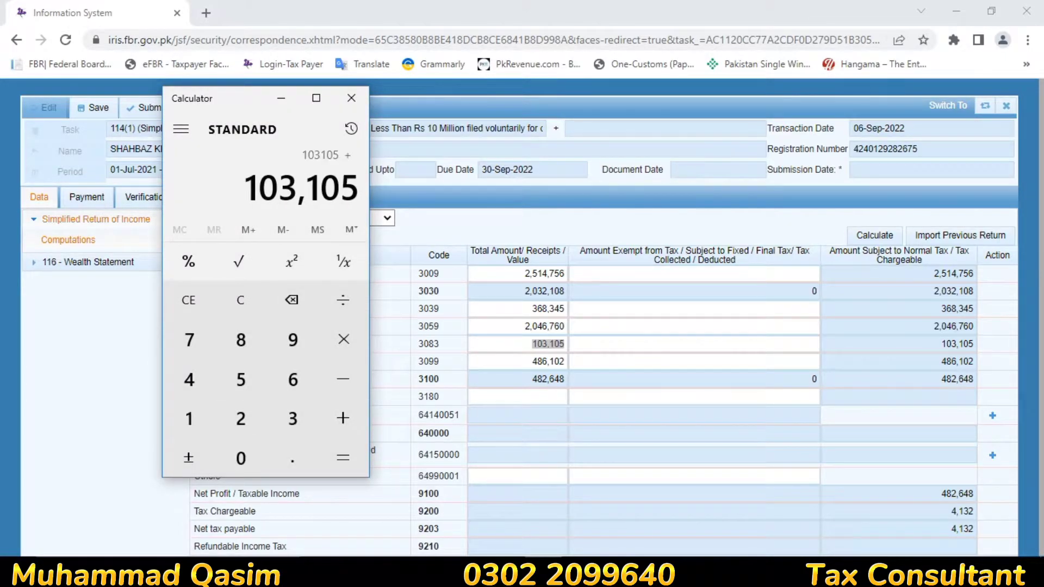
pyautogui.write('+24000')
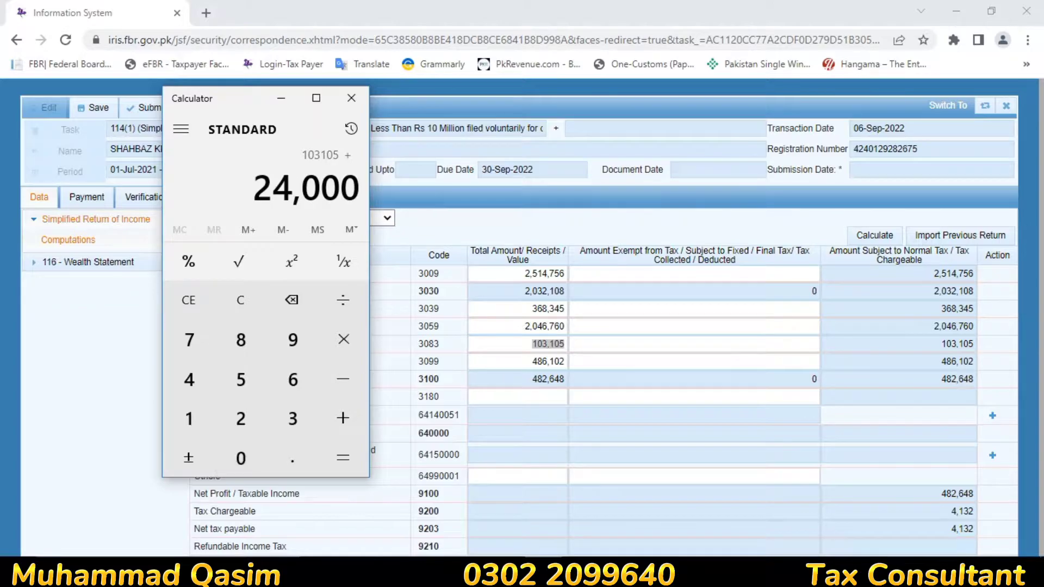
pyautogui.click(331, 455)
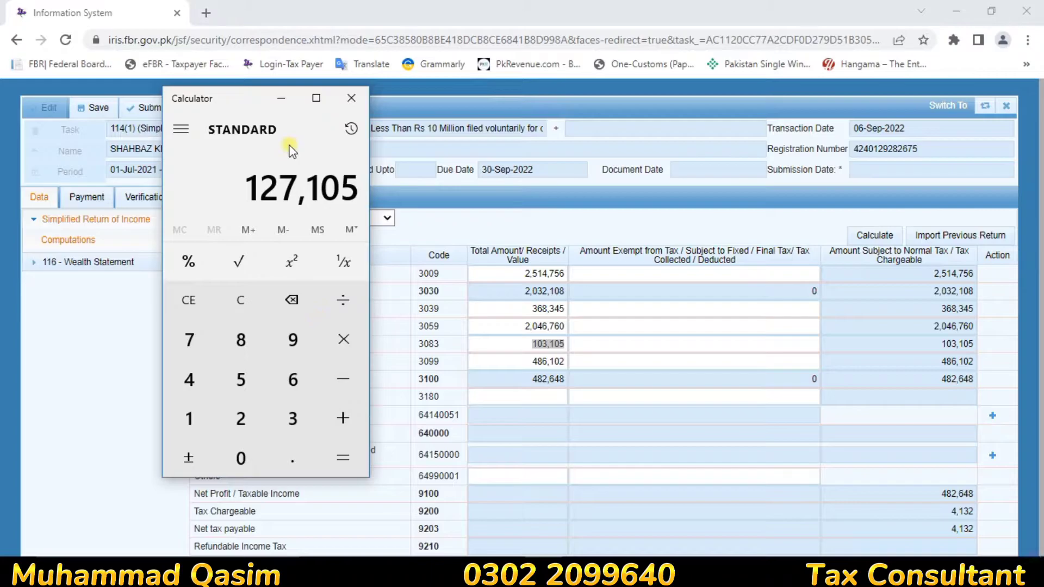
pyautogui.click(281, 99)
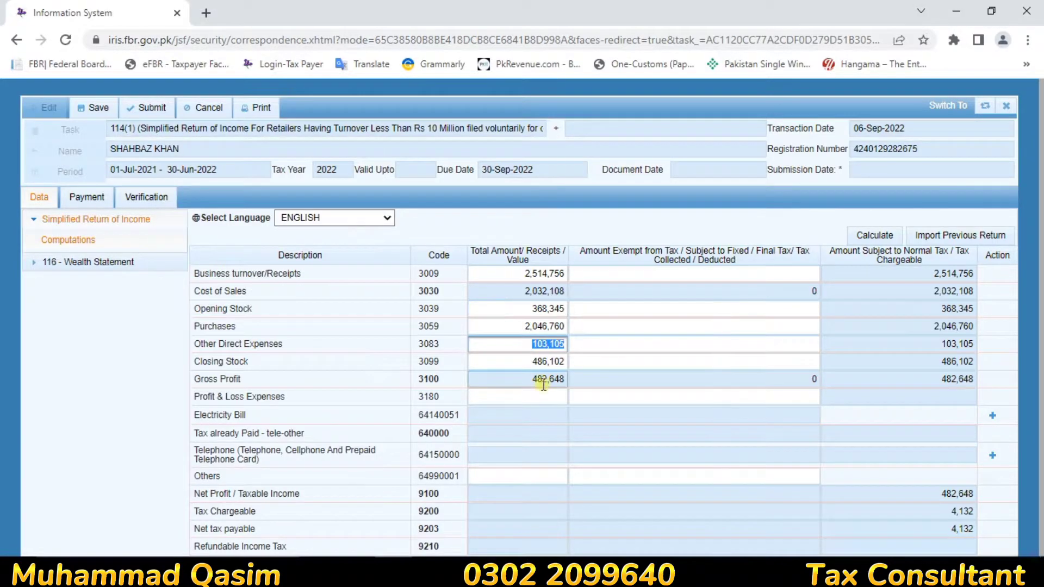
# Step: Change Other Direct Expenses to 127,105 and recalculate, giving gross profit 458,648 and tax 2,932
pyautogui.write('127105')
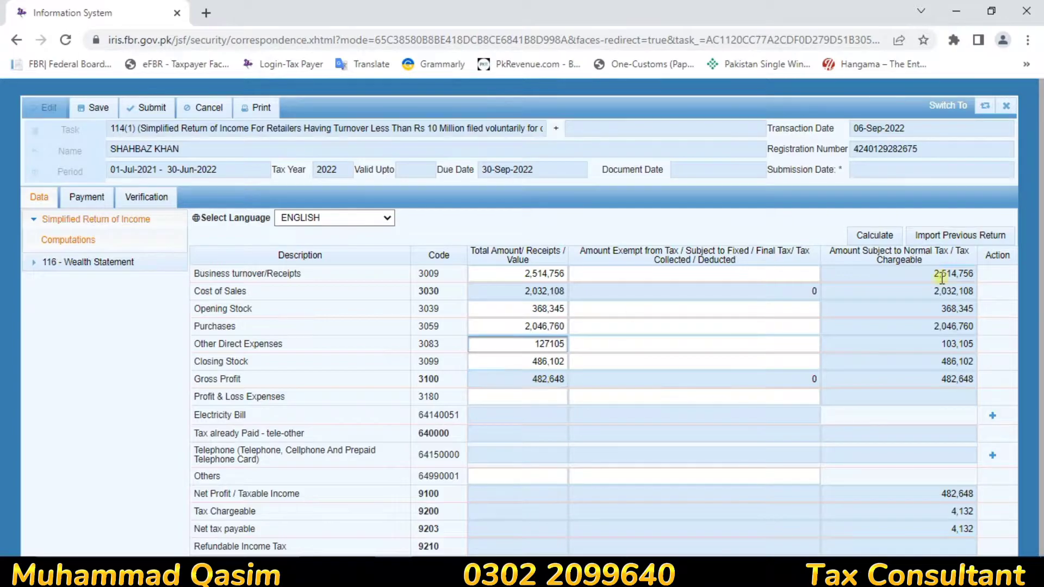
pyautogui.click(894, 236)
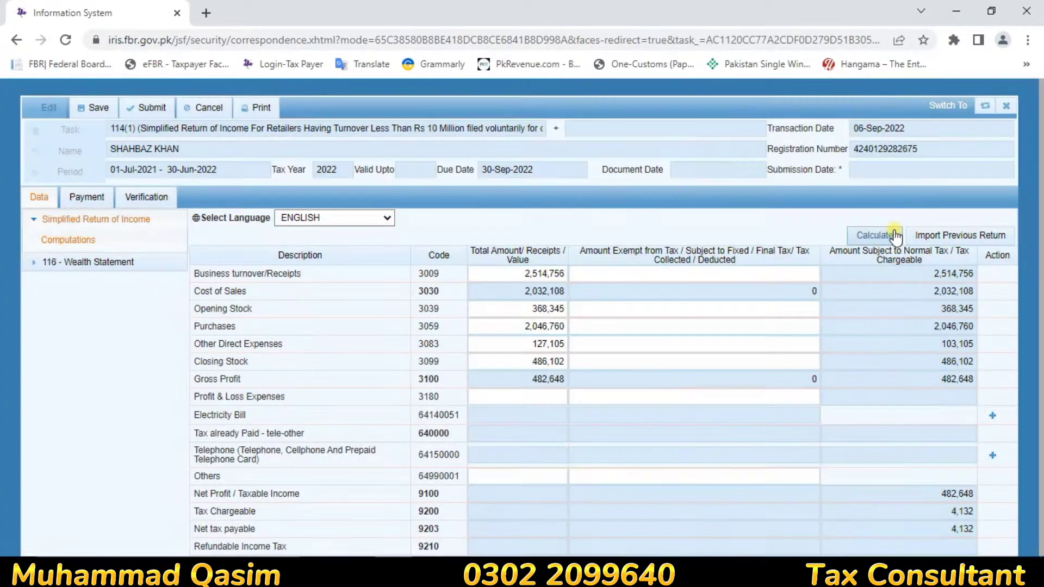
pyautogui.click(894, 236)
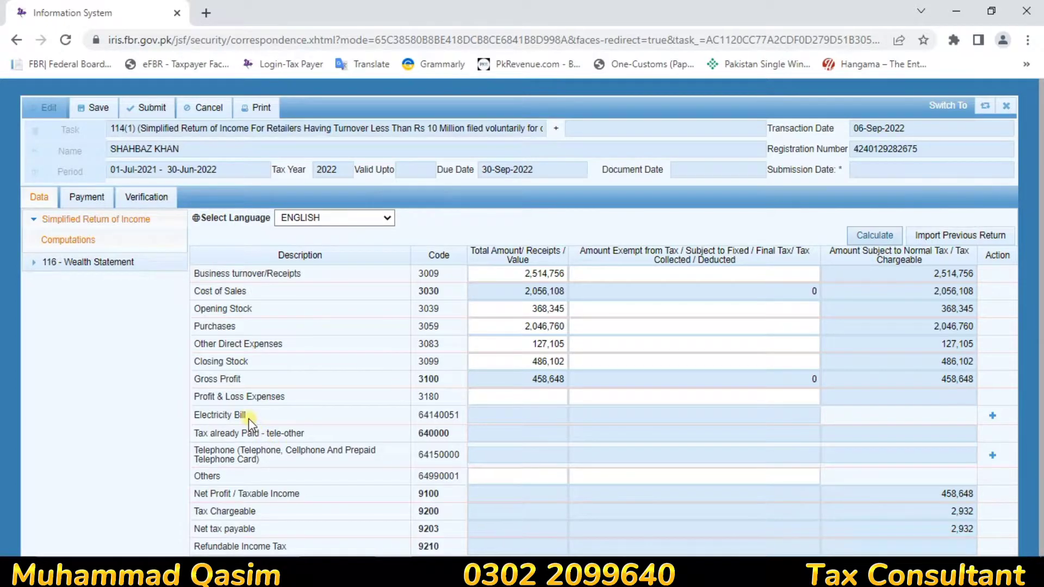
pyautogui.click(544, 417)
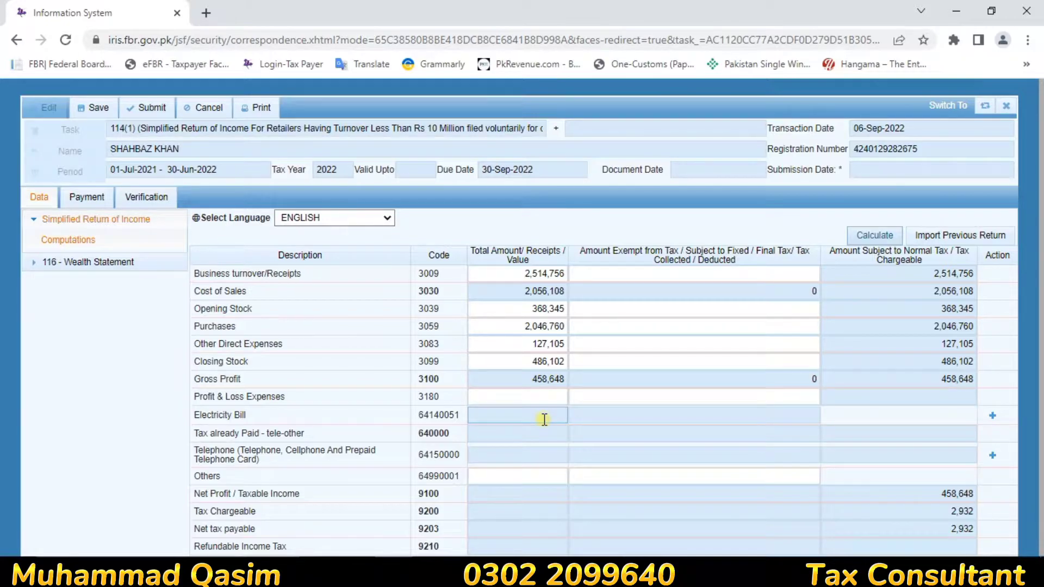
pyautogui.click(540, 361)
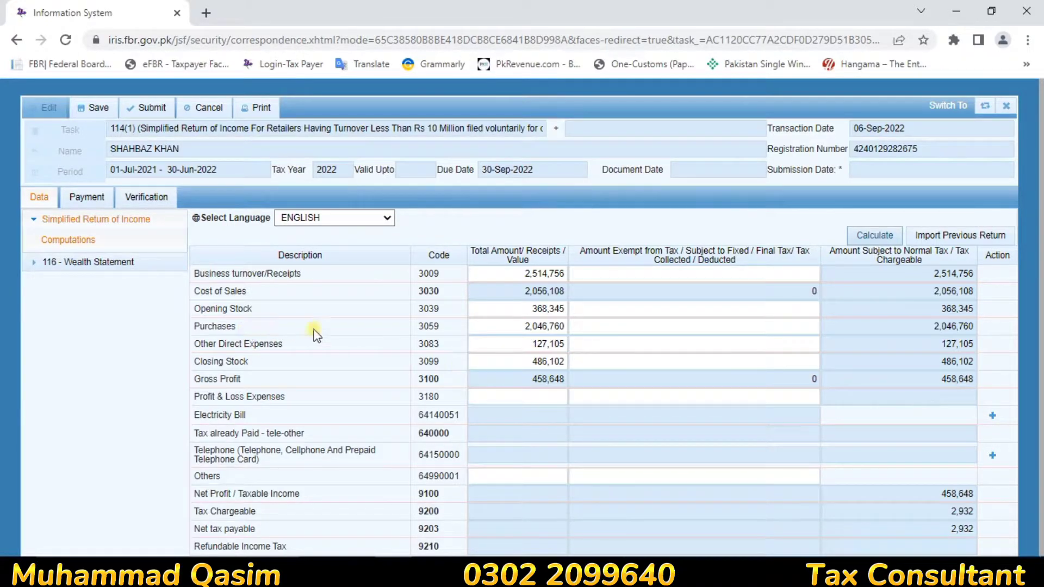
pyautogui.click(541, 347)
# Step: Add a new utility entry on the Telephone (64150000) row
pyautogui.click(991, 457)
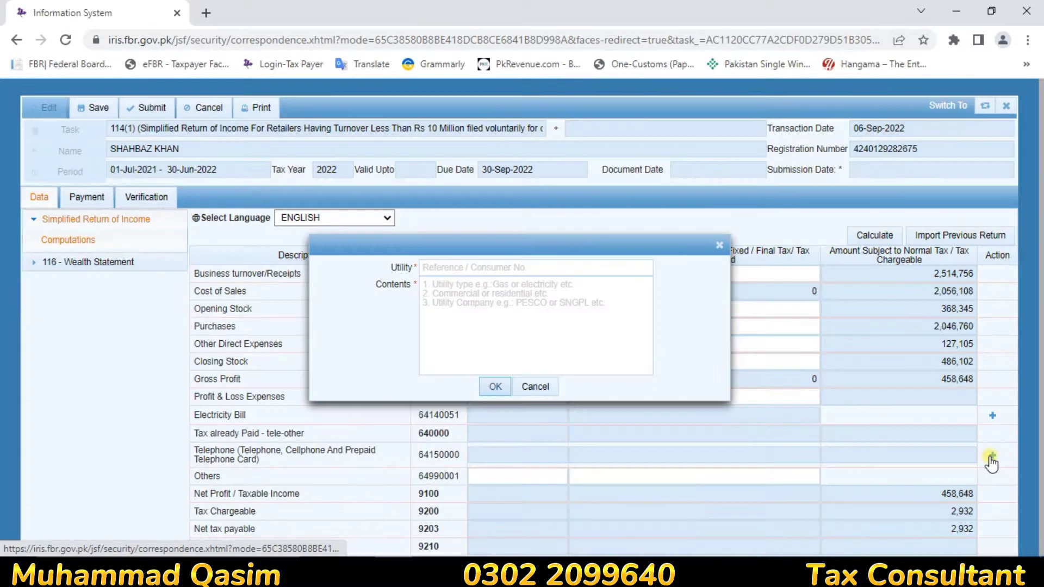
# Step: Add a Telephone entry with utility 'zong' and the mobile number as its contents
pyautogui.click(489, 267)
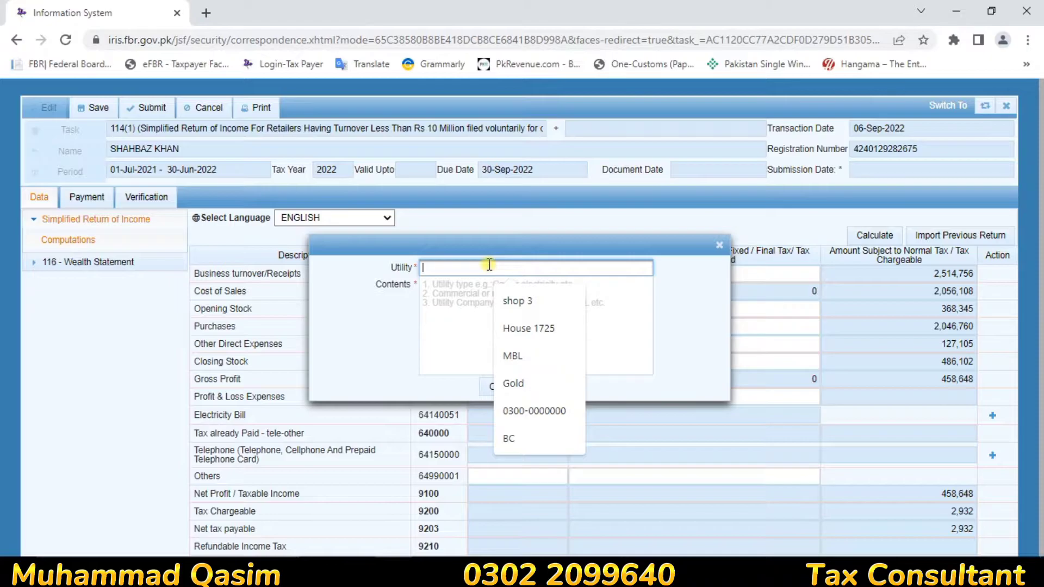
pyautogui.write('z')
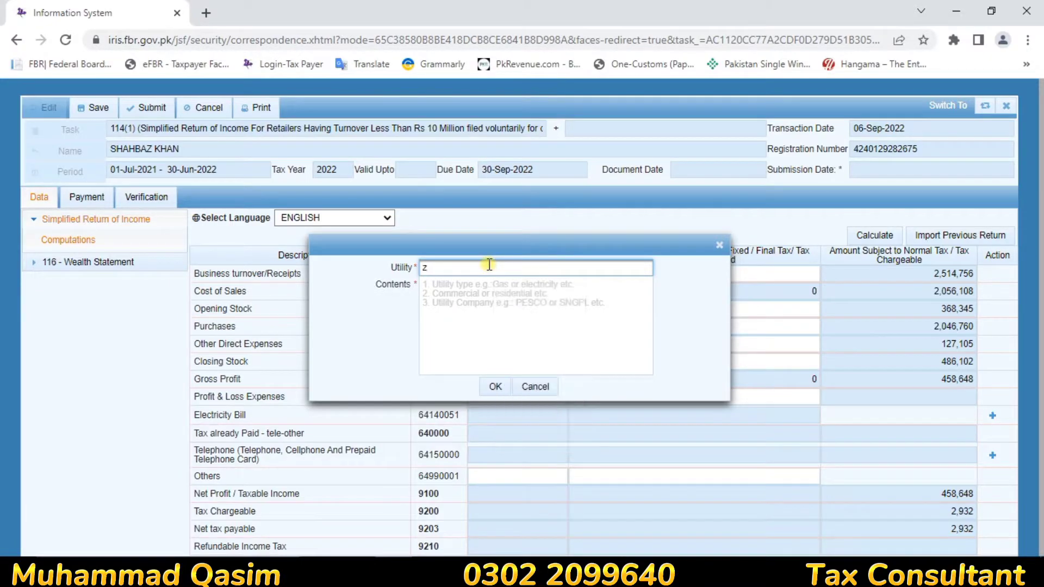
pyautogui.write('ong')
pyautogui.click(479, 285)
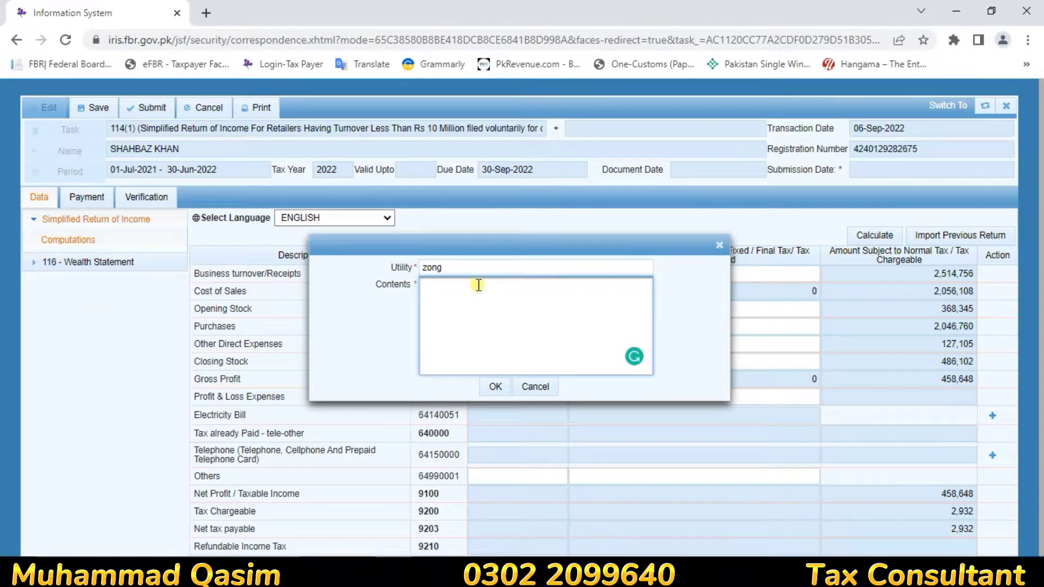
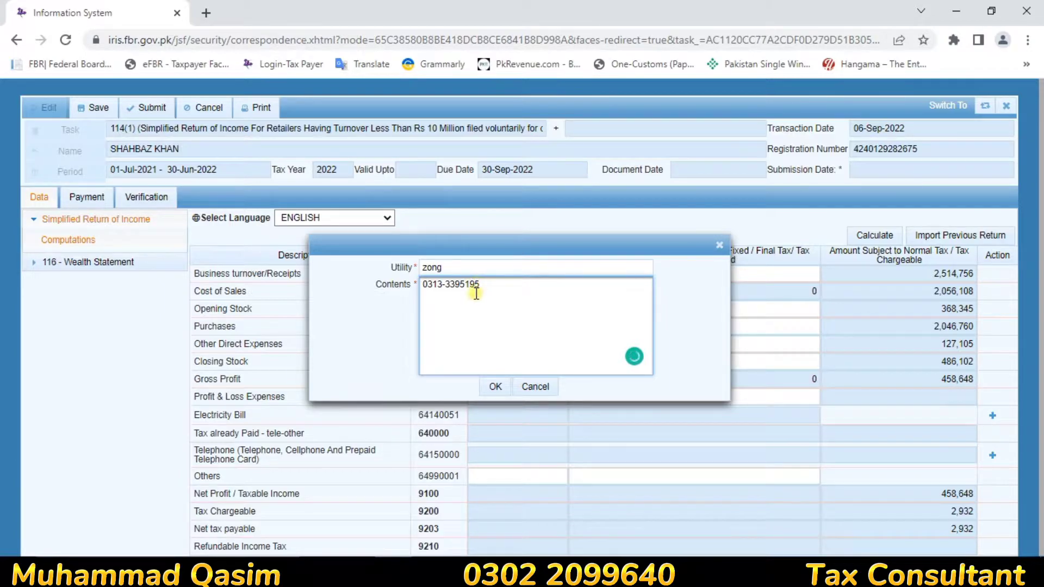
pyautogui.click(494, 386)
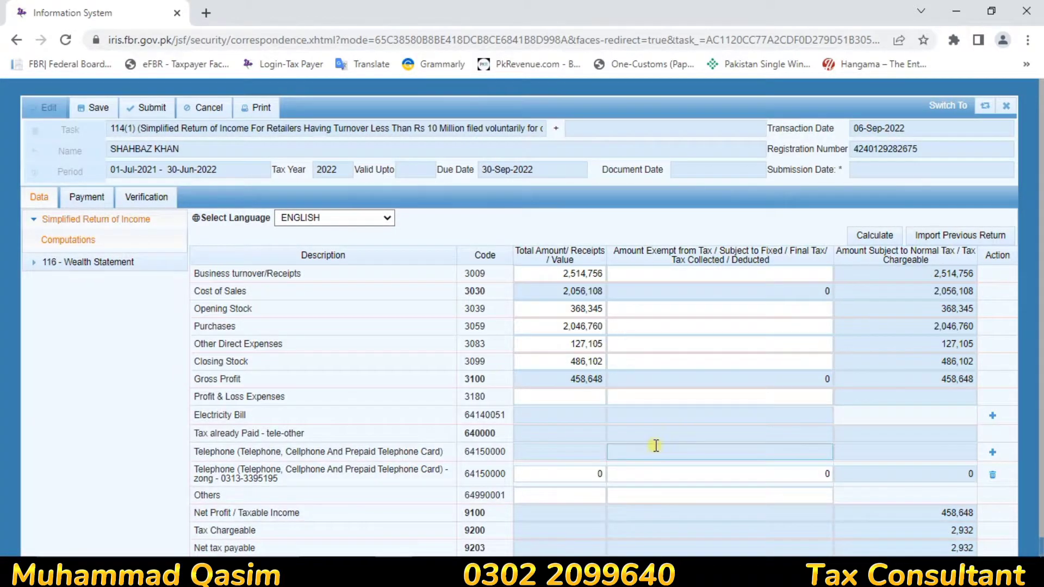
# Step: Enter 17,428.85 as the zong row's total amount plus its deducted tax, then recalculate
pyautogui.click(589, 475)
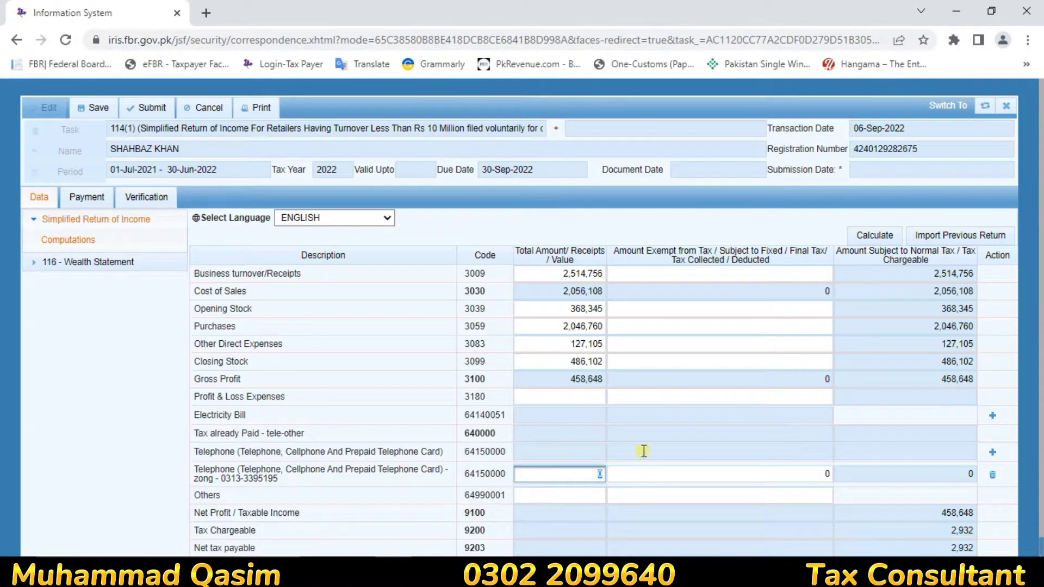
pyautogui.click(957, 548)
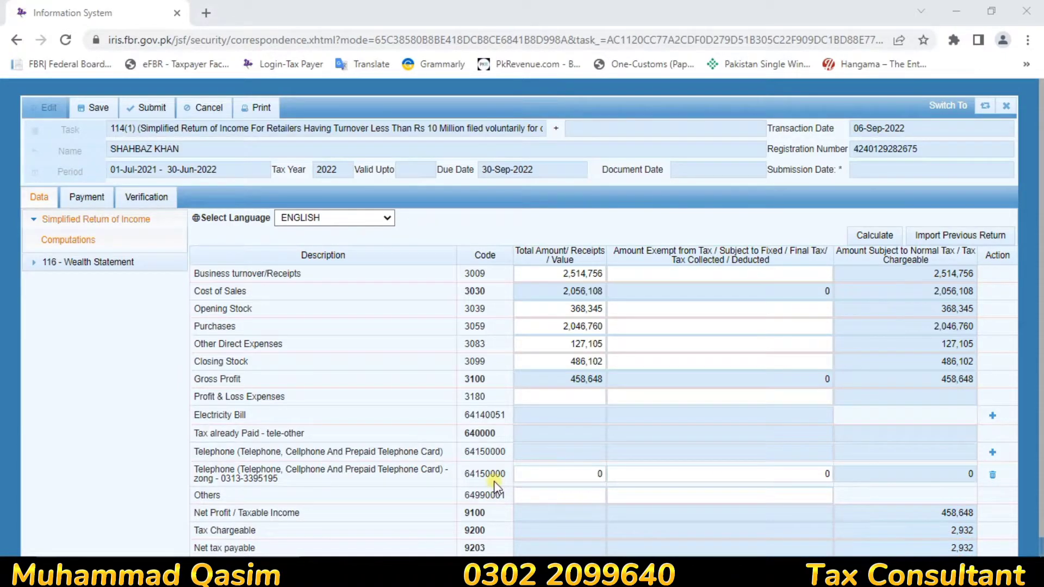
pyautogui.doubleClick(587, 471)
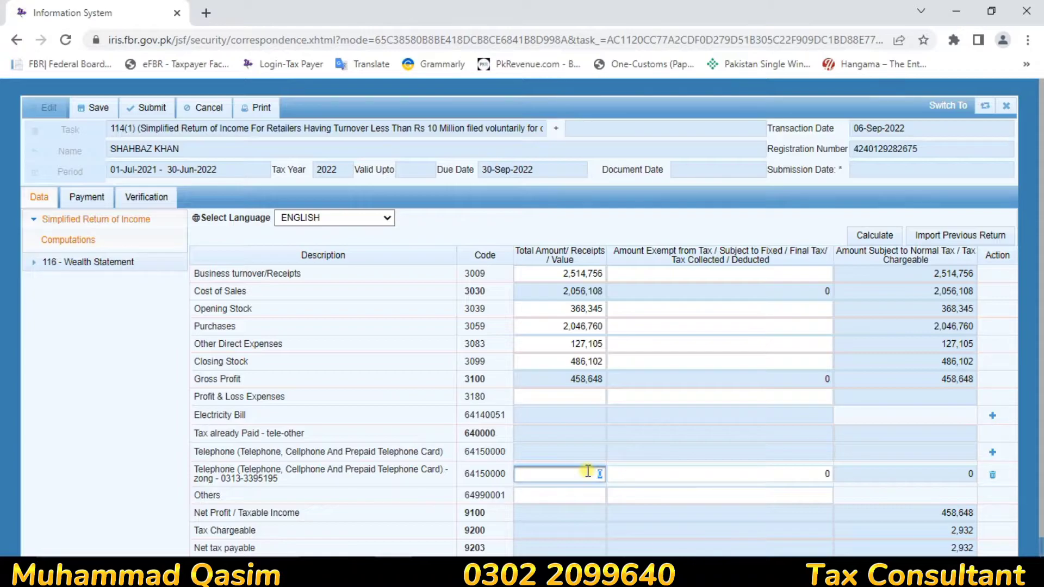
pyautogui.write('17428.85')
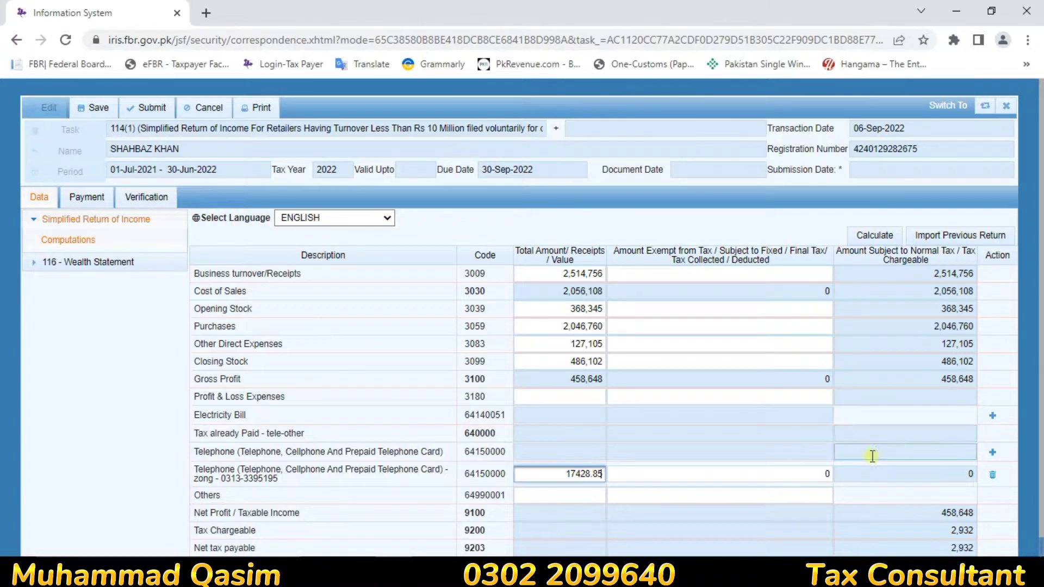
pyautogui.click(805, 479)
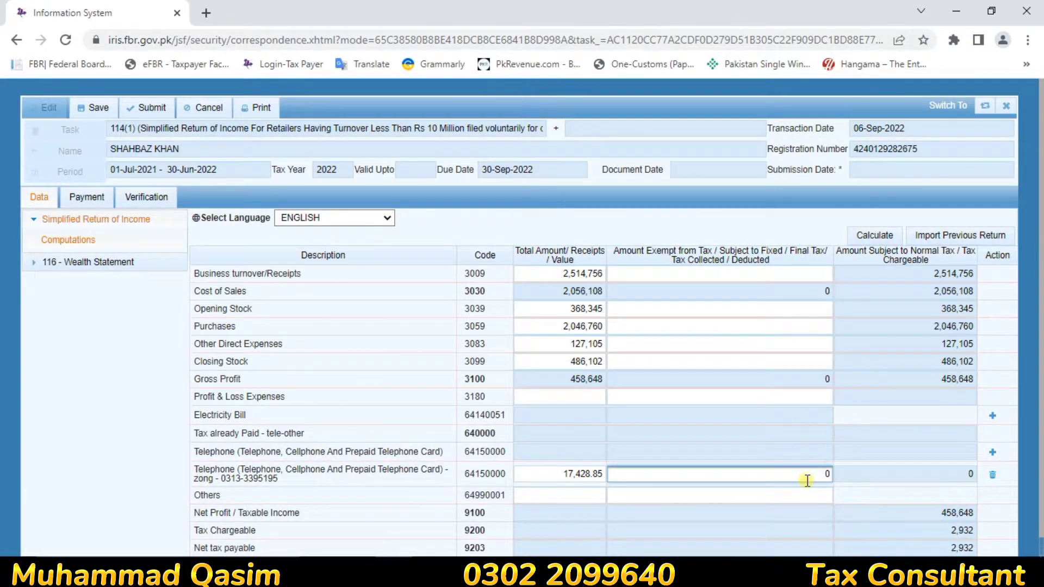
pyautogui.write('191397')
pyautogui.press('Delete')
pyautogui.click(881, 239)
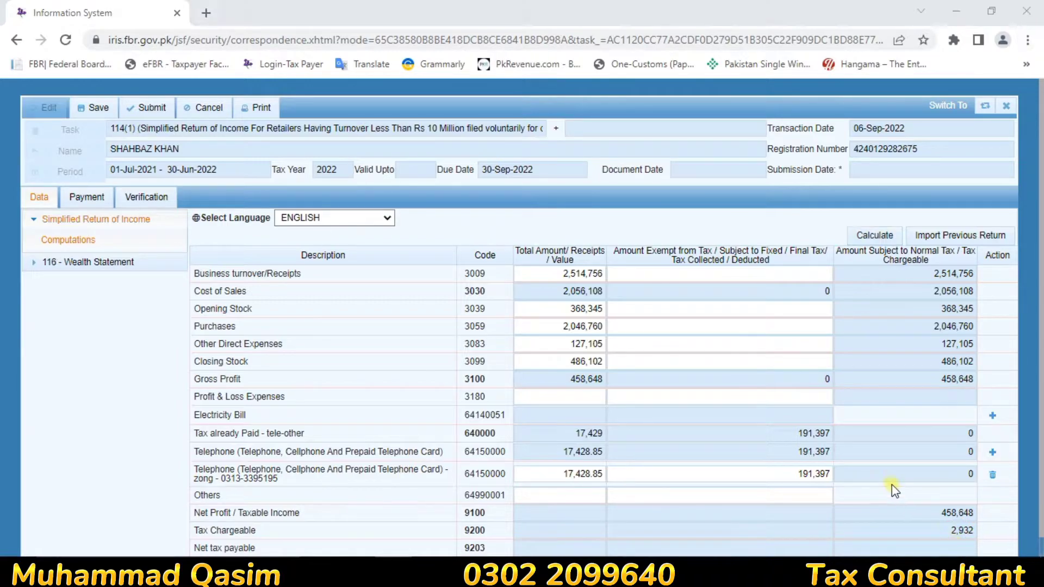
# Step: Correct the zong row's deducted tax to 1,913.97 and recalculate
pyautogui.click(772, 479)
pyautogui.doubleClick(772, 479)
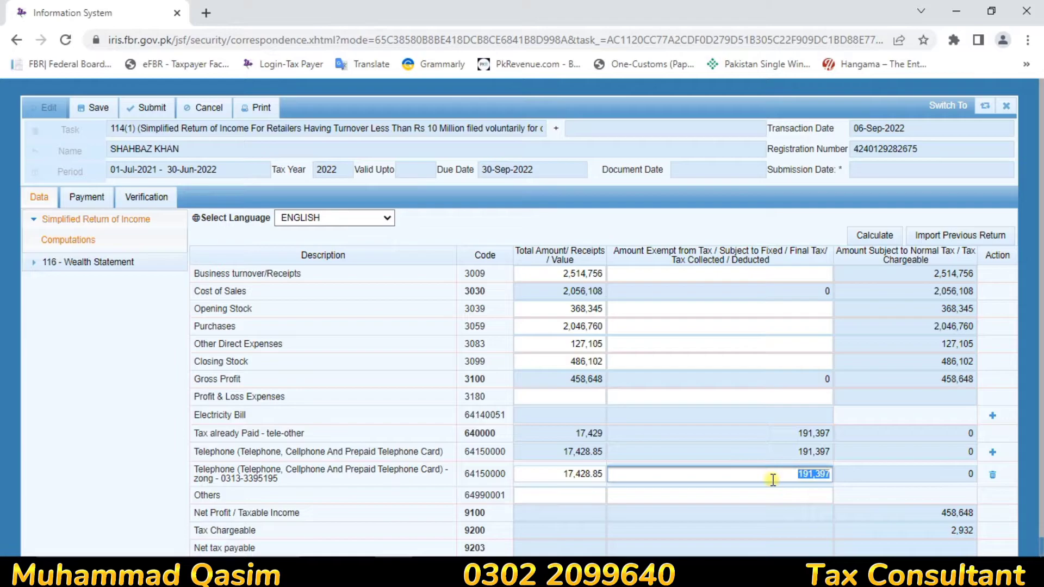
pyautogui.write('1913.97')
pyautogui.click(874, 241)
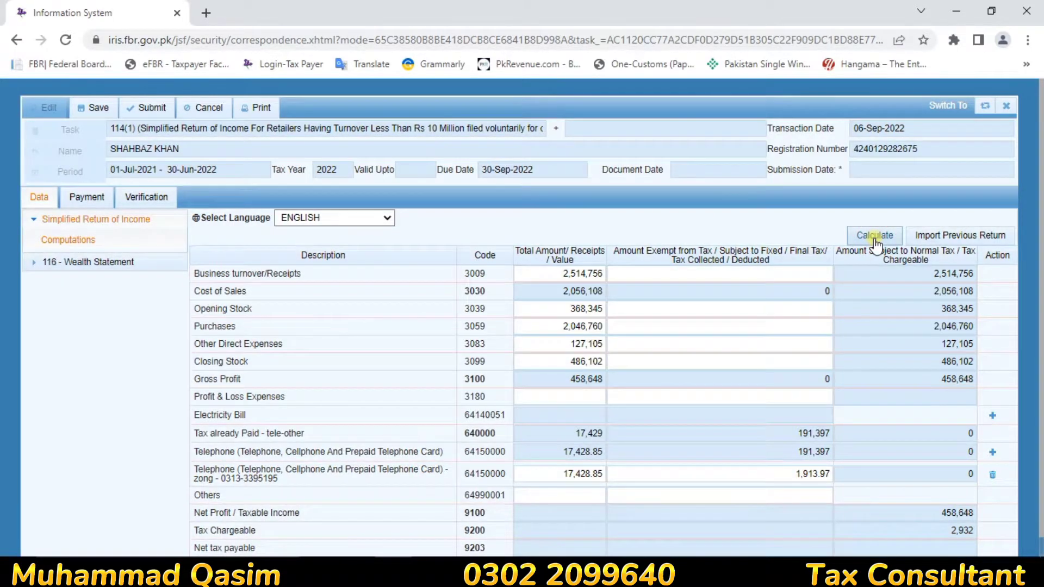
# Step: Recalculate the return: Tax already Paid now shows 1,914 and Net tax payable 1,018
pyautogui.click(874, 241)
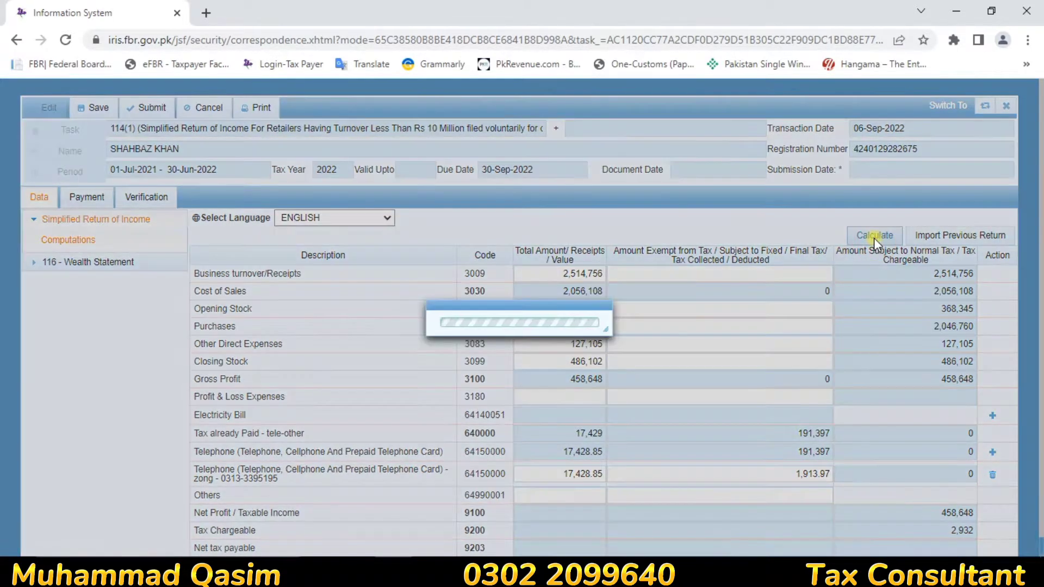
pyautogui.click(873, 237)
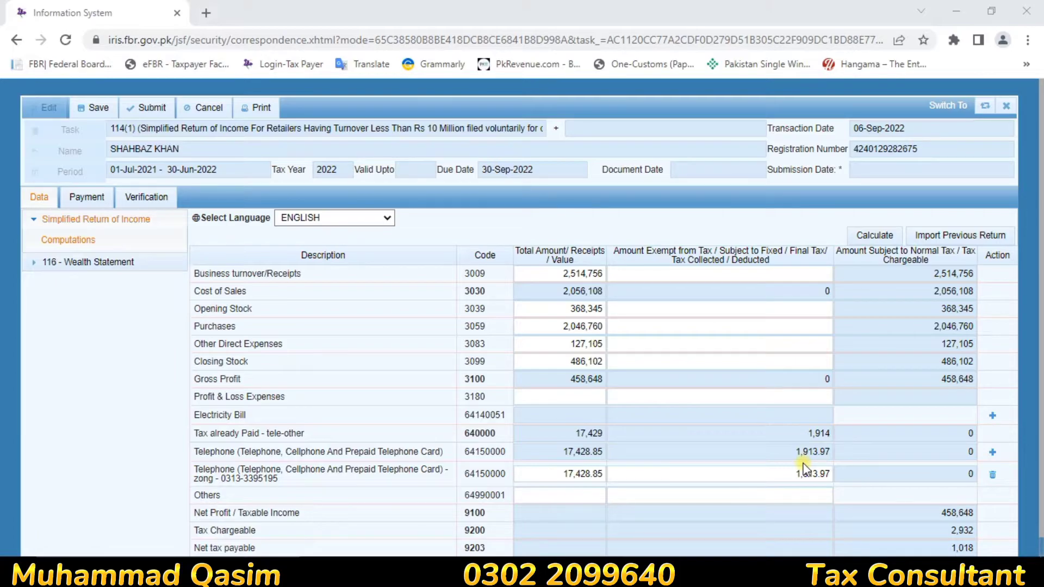
# Step: Add a new telephone utility row named zong, with its phone number as the contents
pyautogui.click(990, 454)
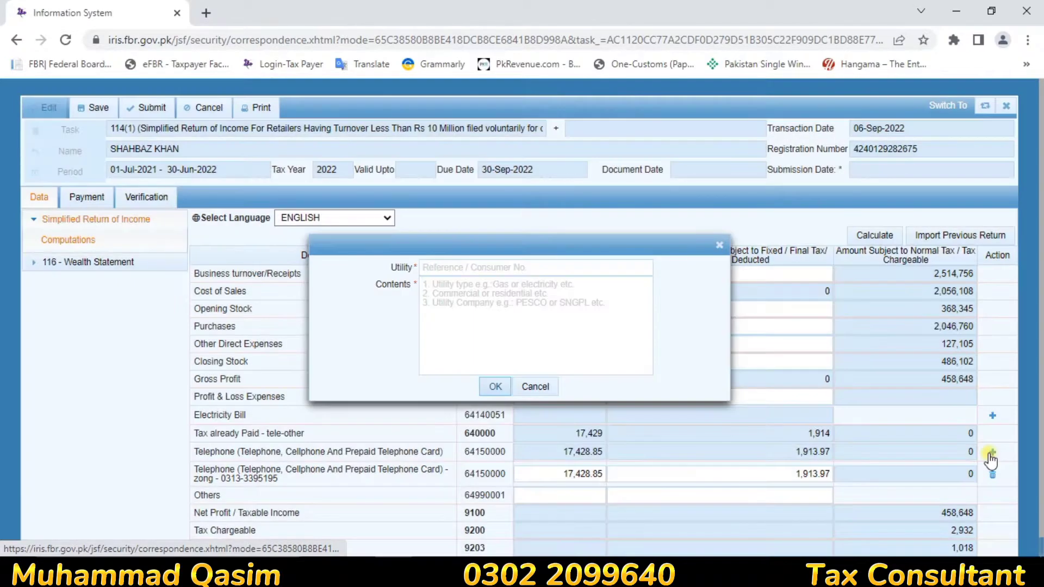
pyautogui.click(499, 275)
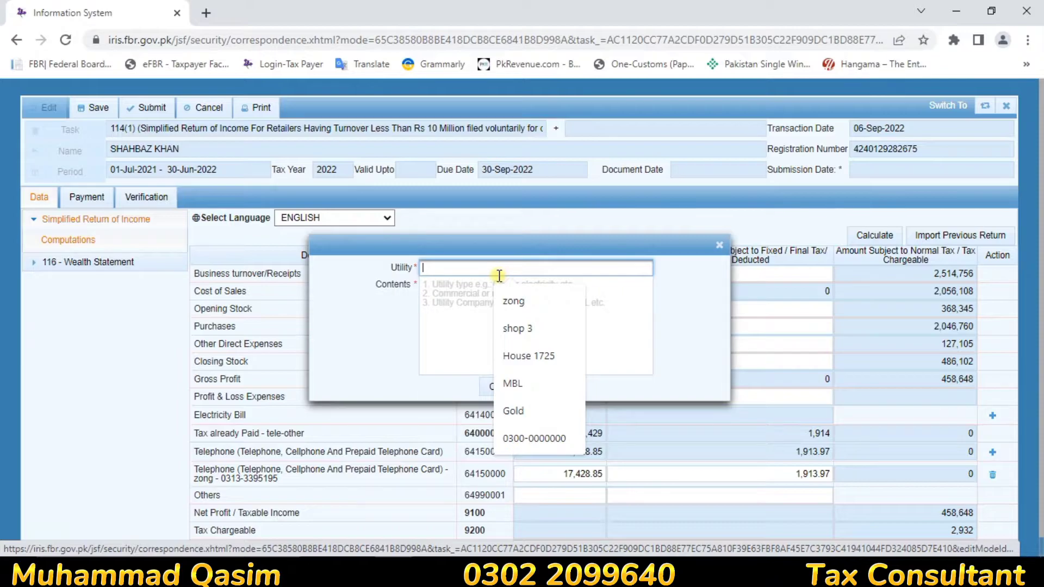
pyautogui.write('zong')
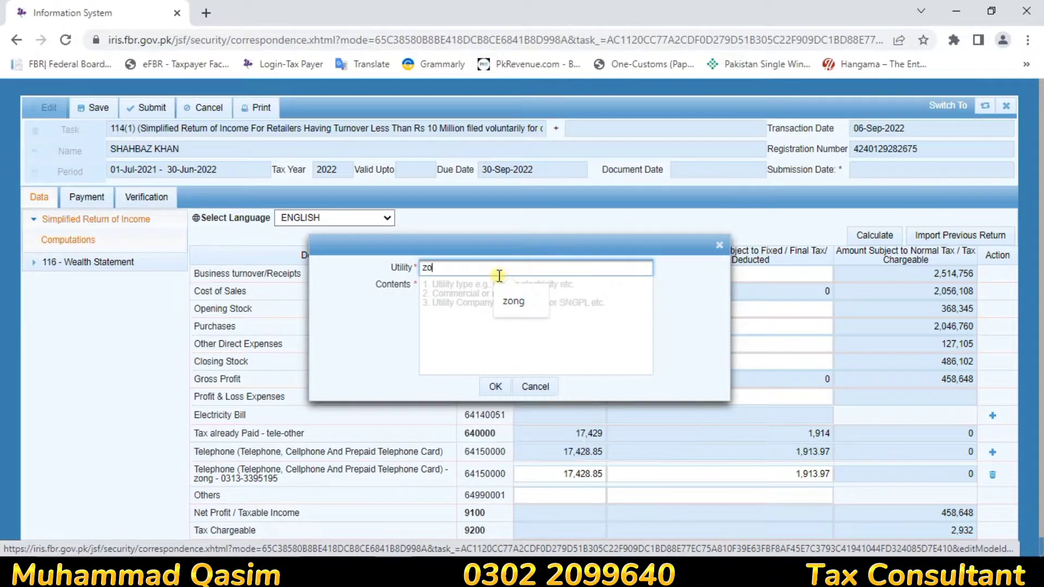
pyautogui.click(486, 309)
pyautogui.write('0313')
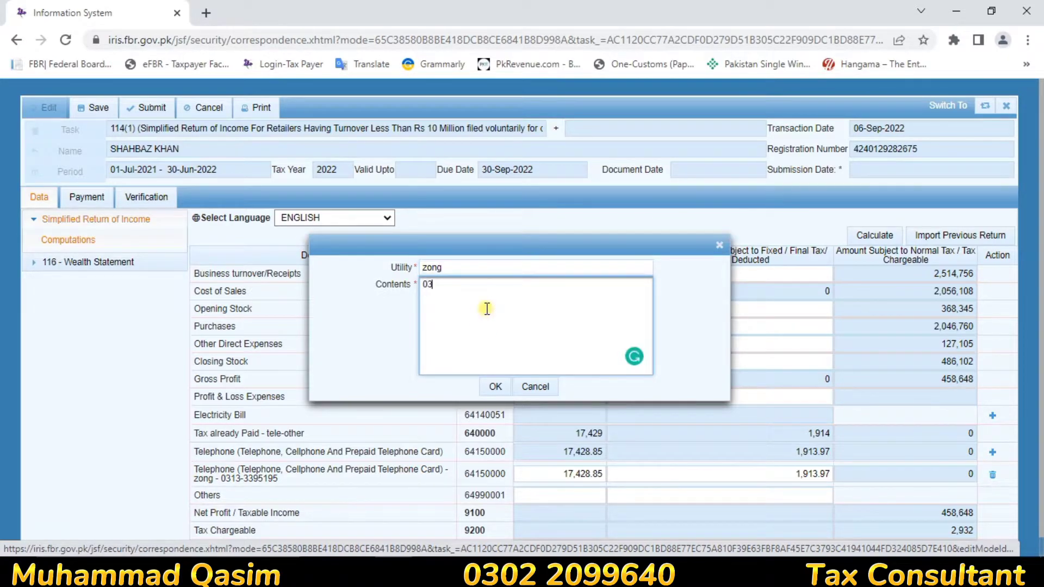
pyautogui.click(492, 385)
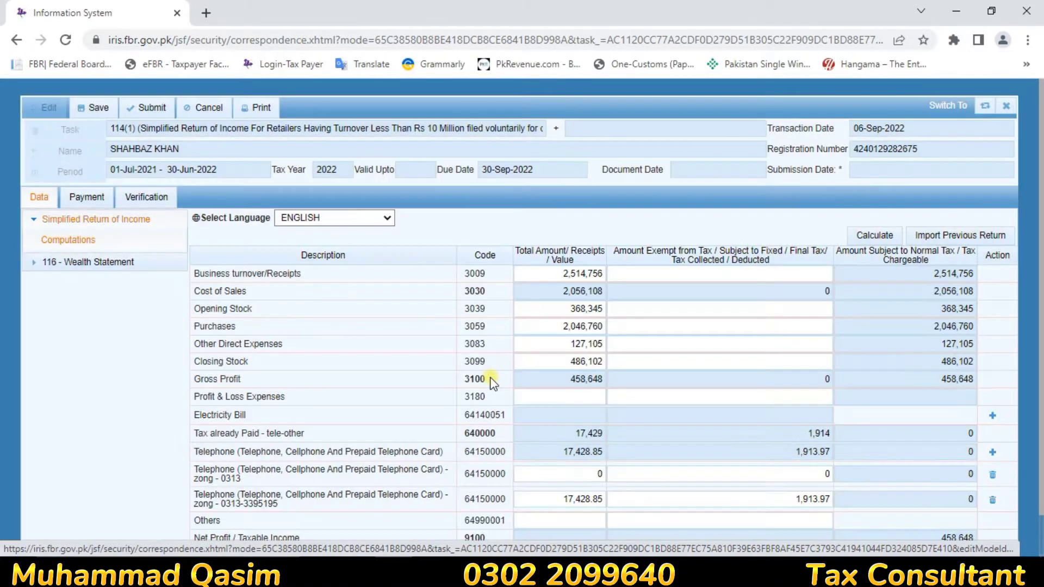
# Step: Give the zong row an amount of 8,141.667 and 977 tax deducted, then recalculate
pyautogui.click(772, 474)
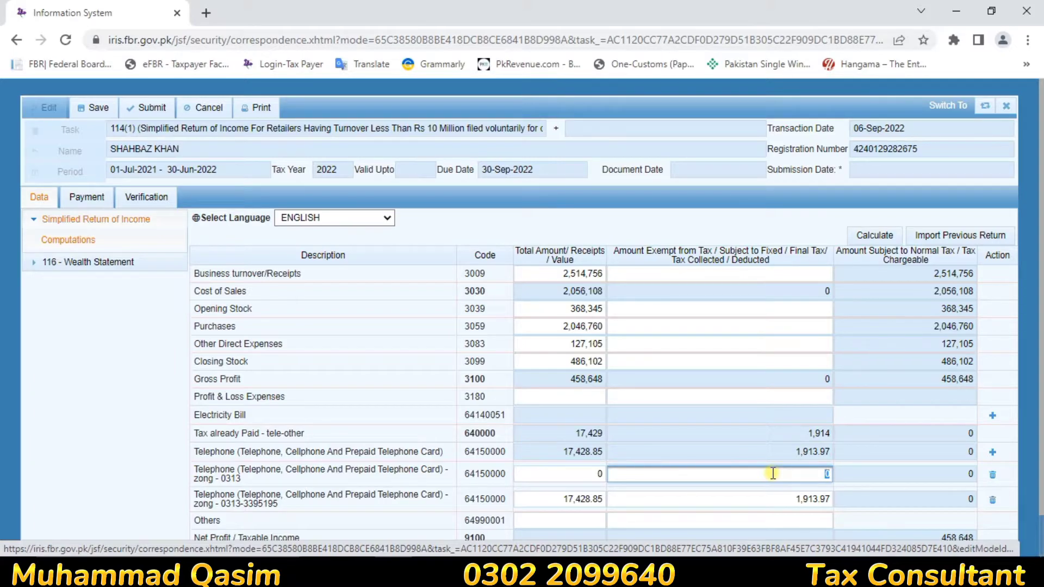
pyautogui.click(597, 472)
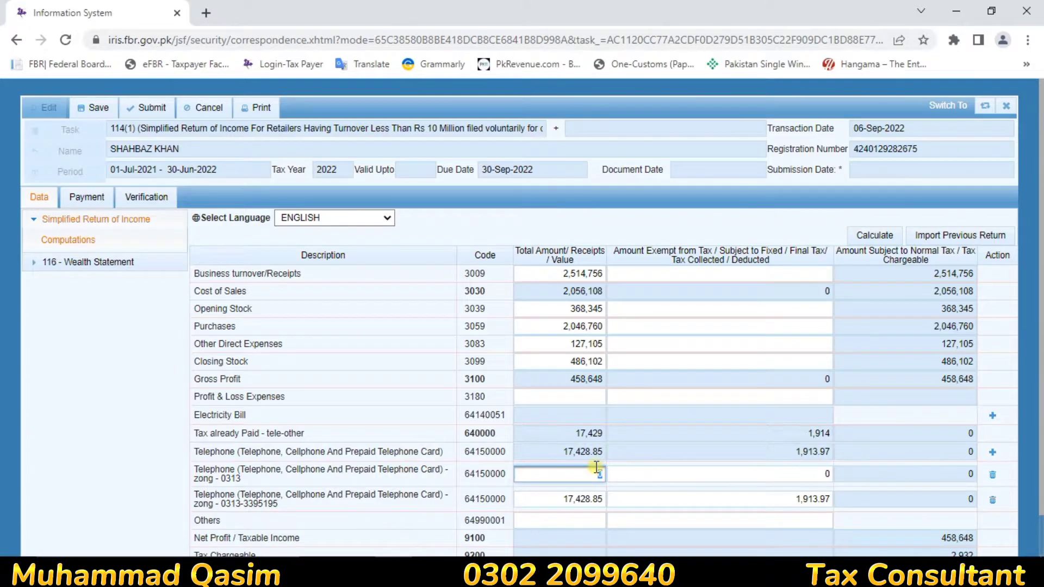
pyautogui.write('8141.607')
pyautogui.press('Tab')
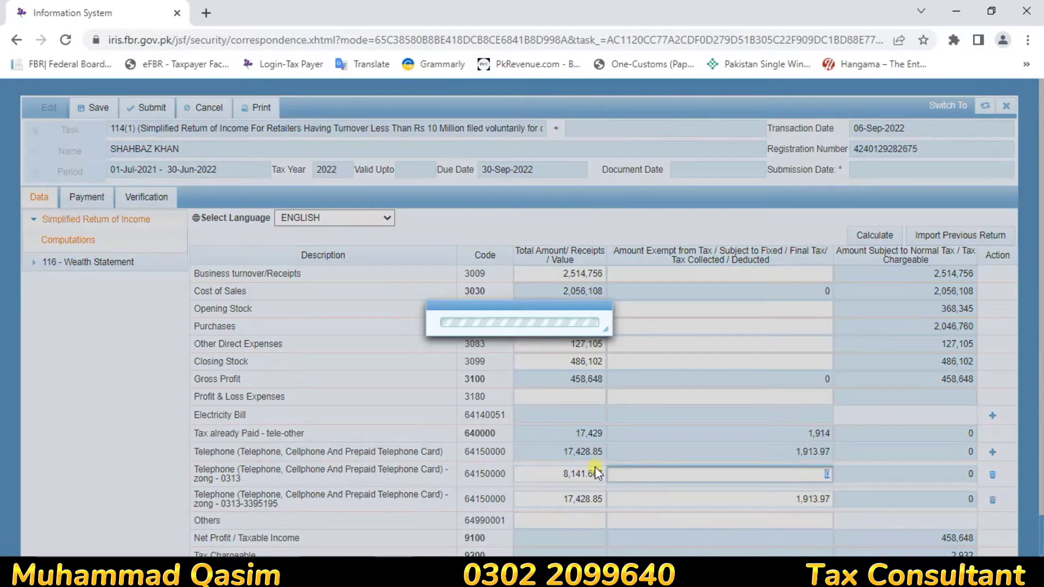
pyautogui.write('977')
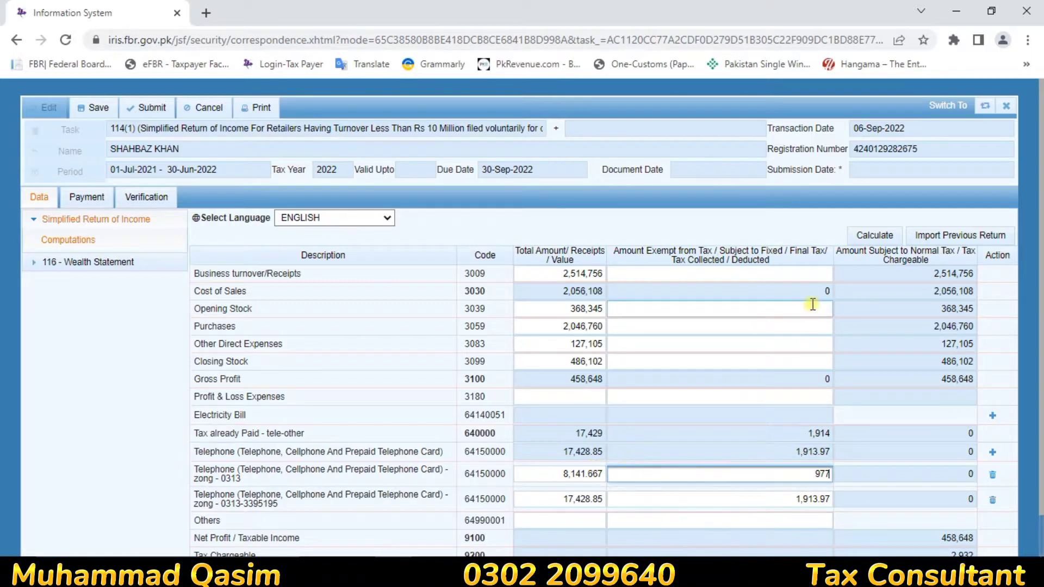
pyautogui.click(870, 237)
pyautogui.click(870, 238)
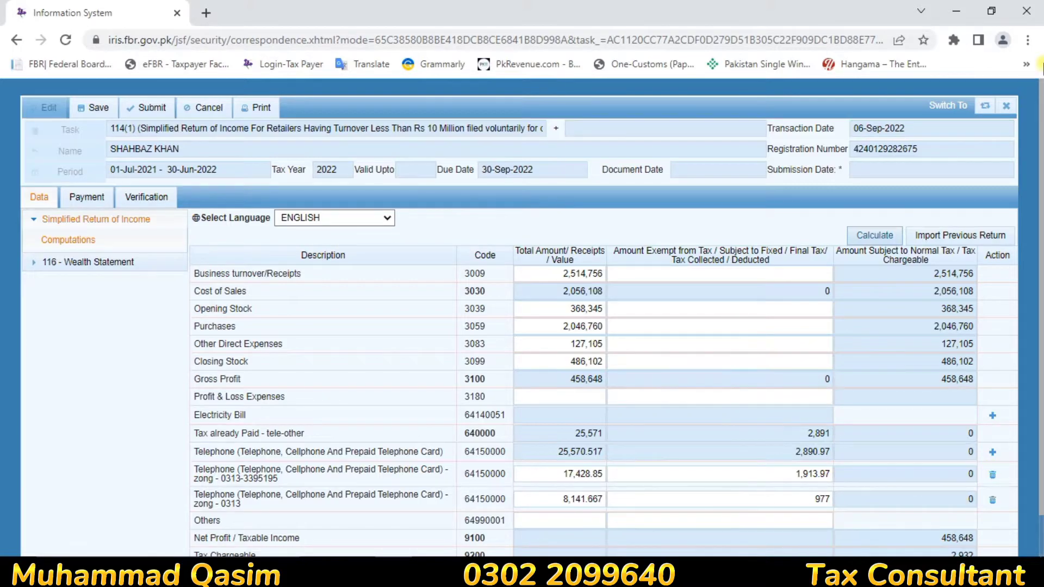
pyautogui.click(1027, 39)
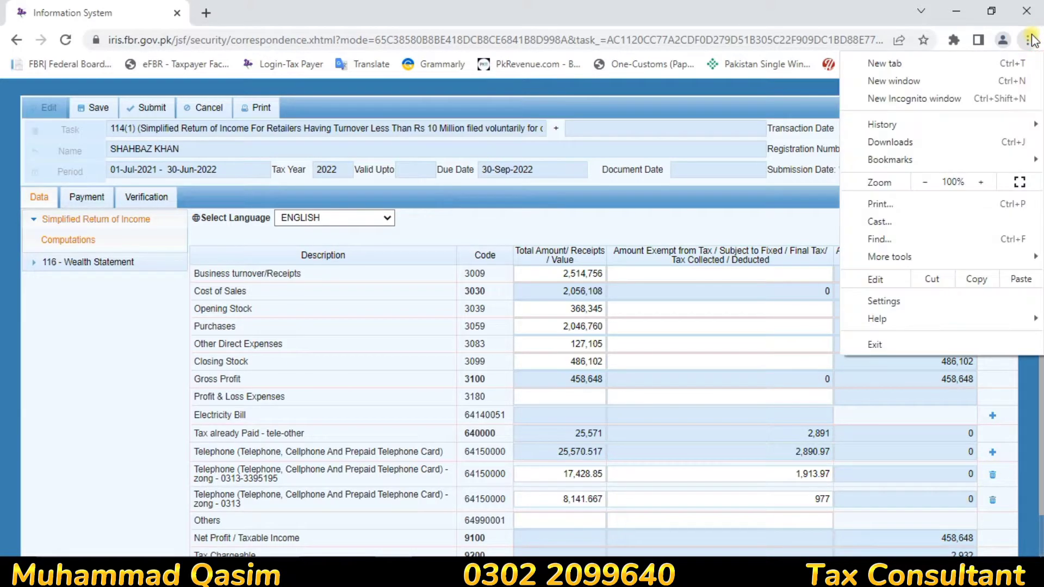
pyautogui.click(925, 186)
pyautogui.click(925, 187)
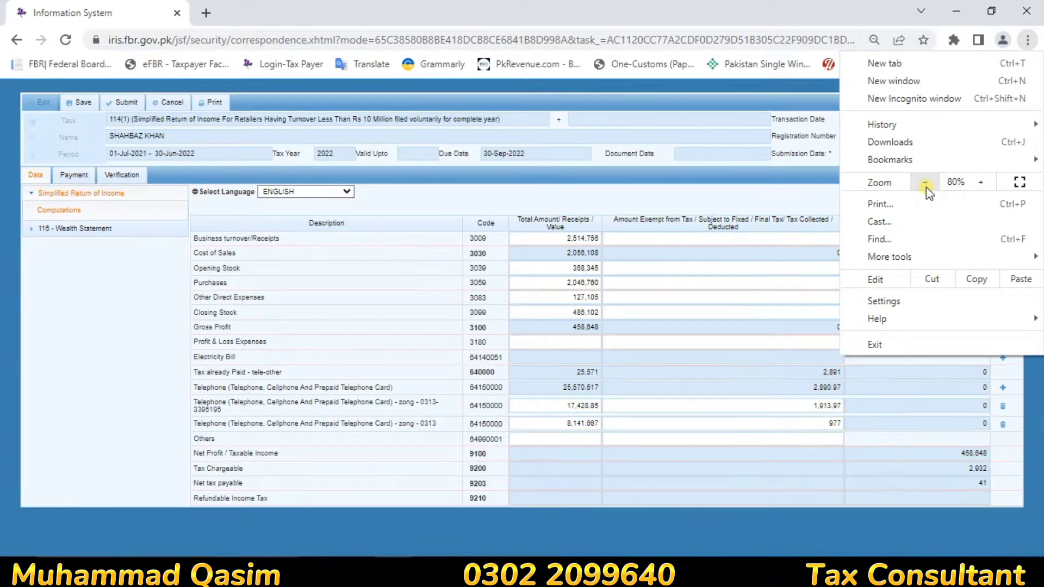
pyautogui.click(520, 521)
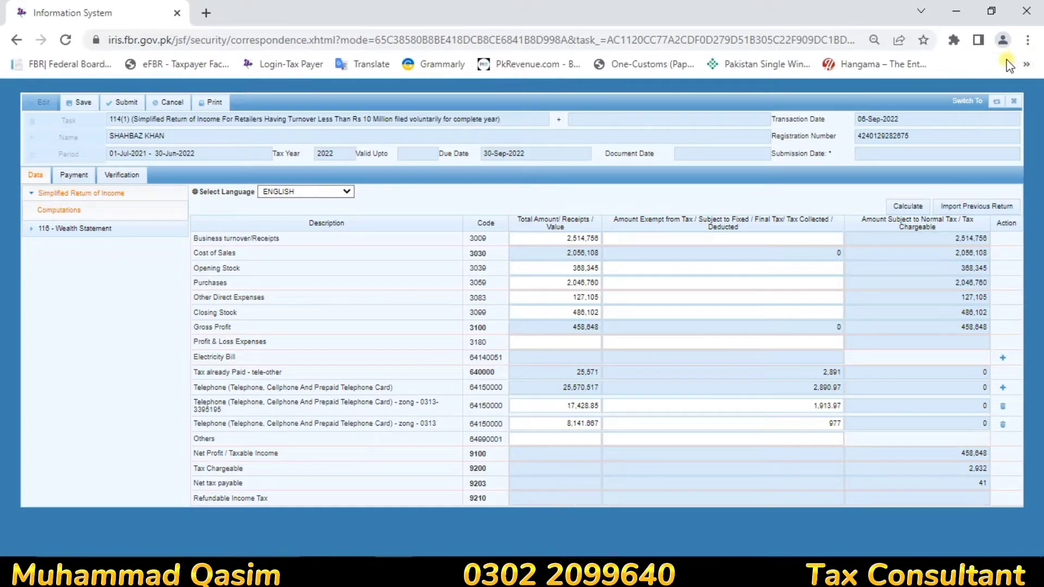
pyautogui.click(1027, 40)
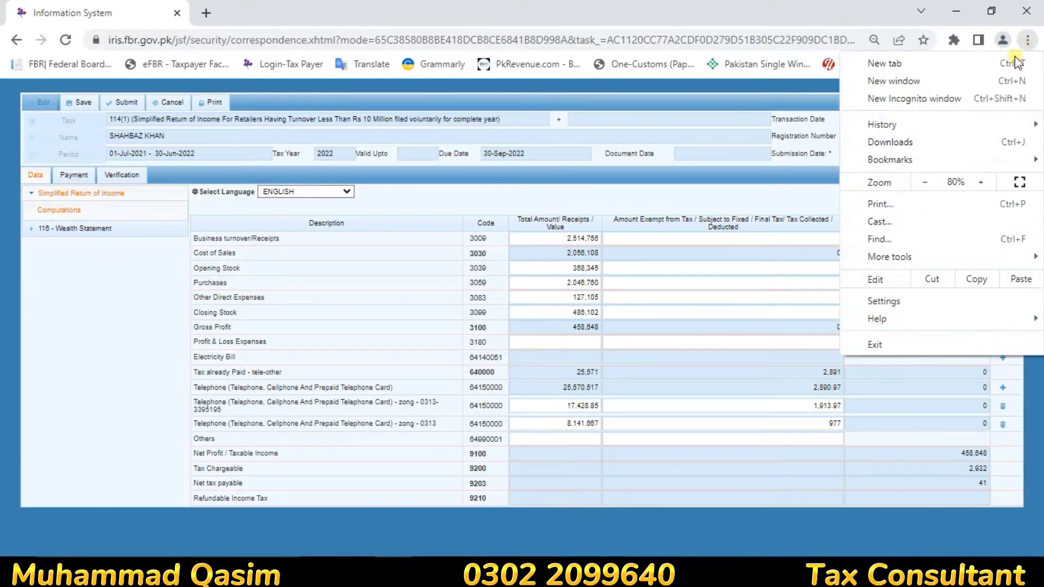
pyautogui.click(981, 183)
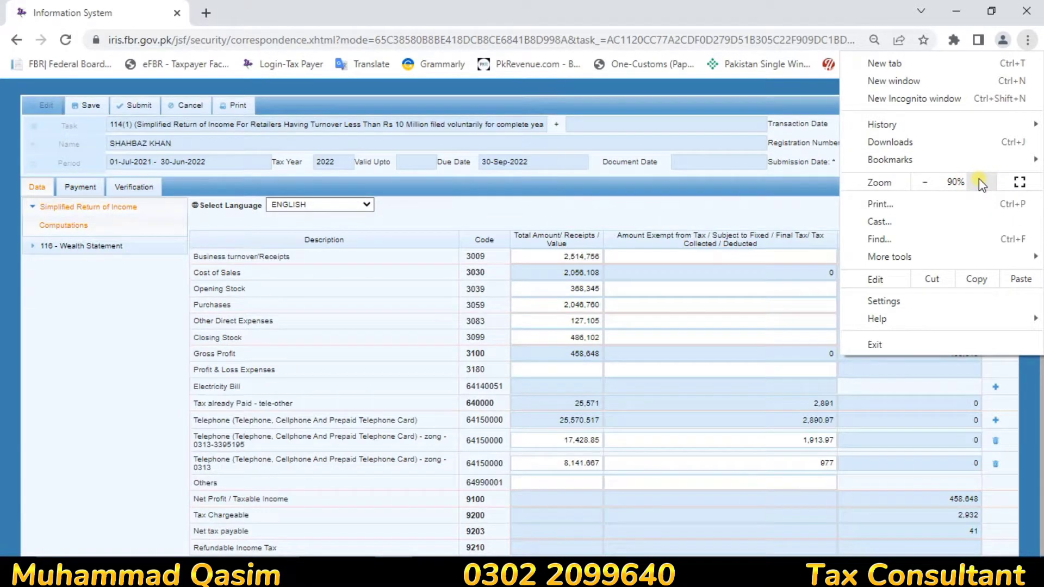
pyautogui.click(979, 182)
pyautogui.click(853, 399)
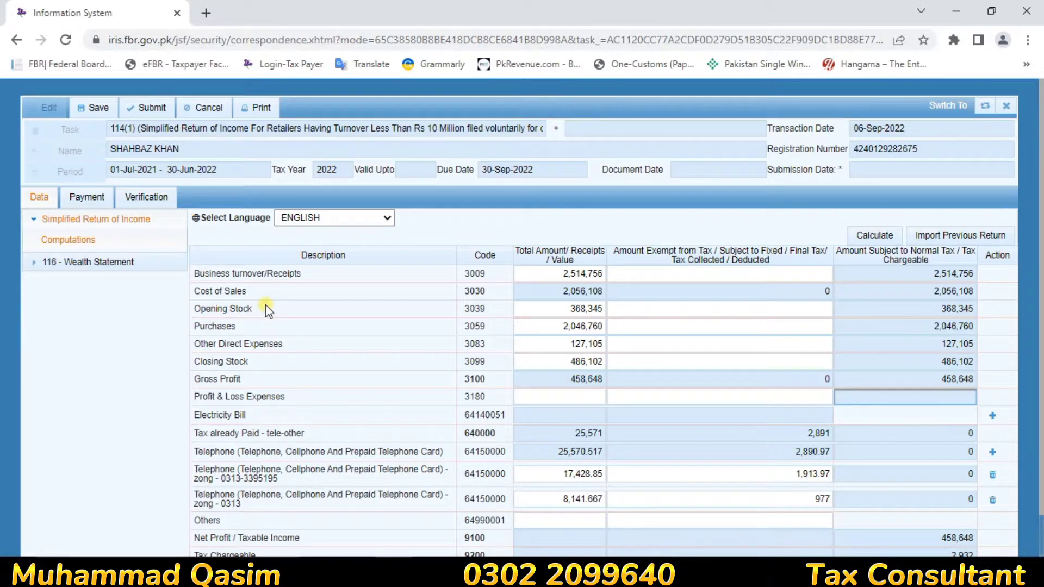
# Step: Expand the wealth statement and open its Personal Expenses table
pyautogui.click(44, 265)
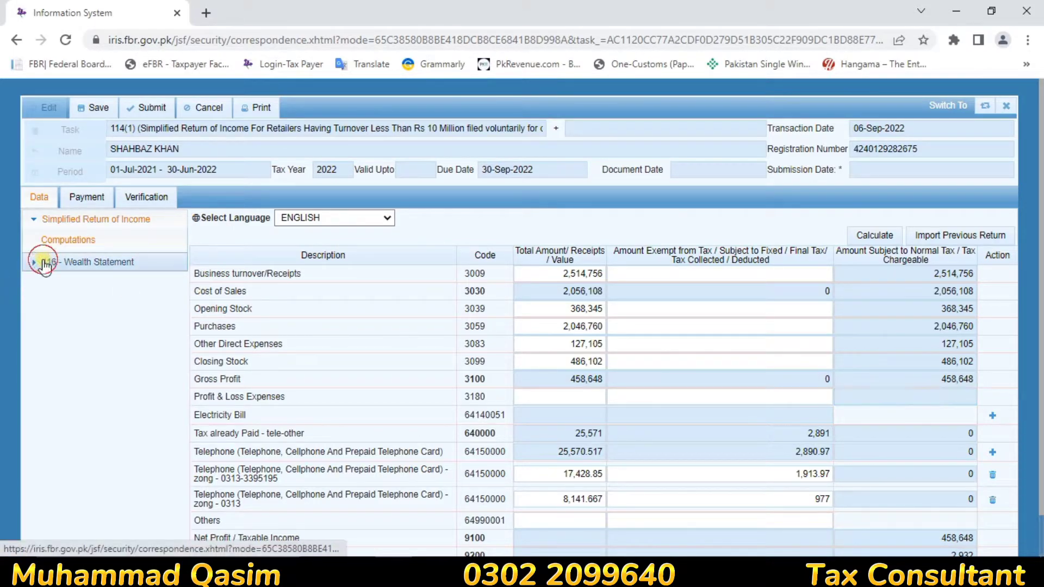
pyautogui.click(34, 220)
pyautogui.click(98, 264)
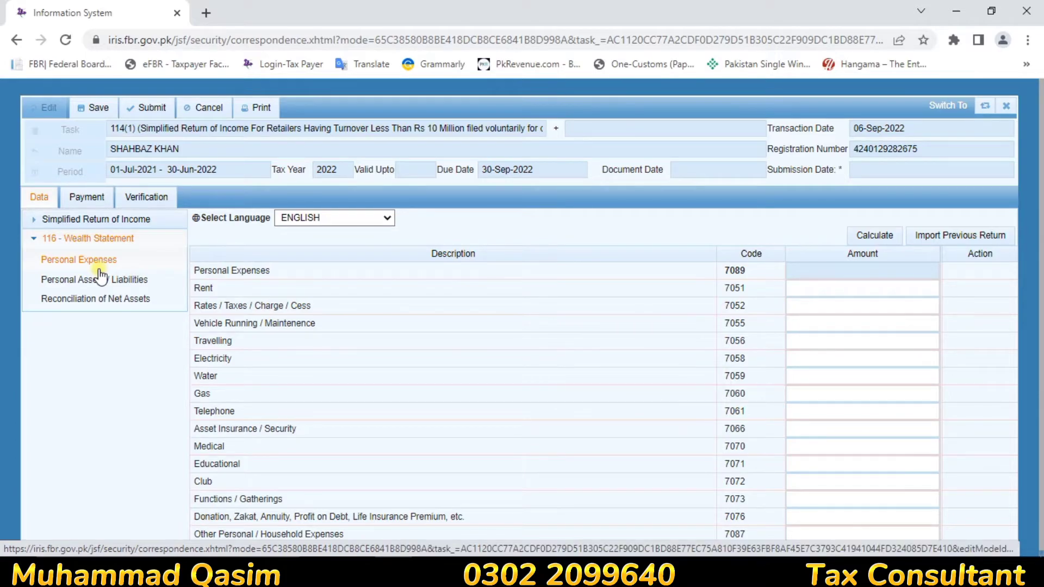
# Step: Enter 261,415 as Other Personal/Household Expenses (7087) and recalculate the total
pyautogui.click(835, 289)
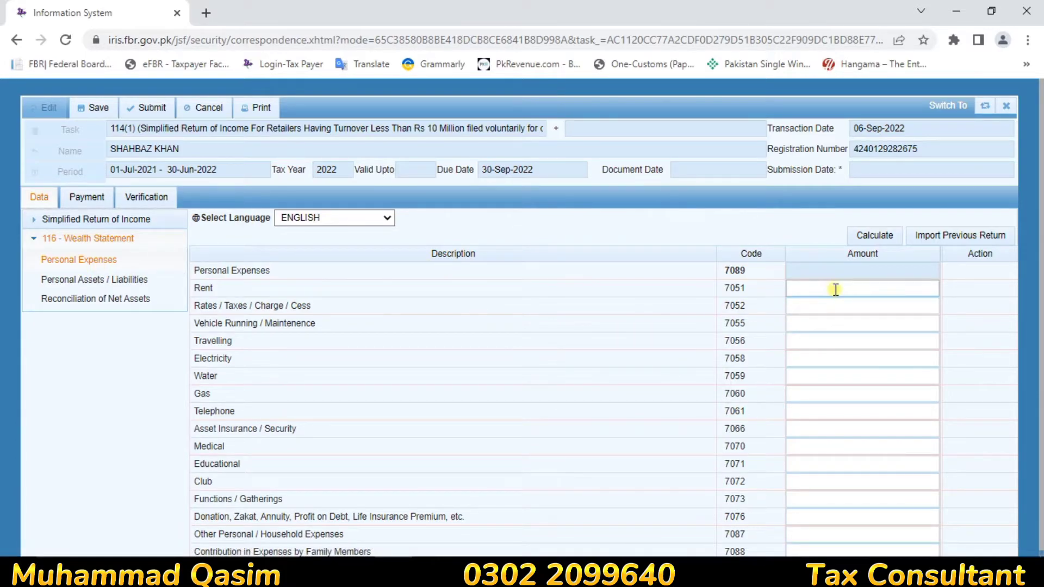
pyautogui.click(835, 289)
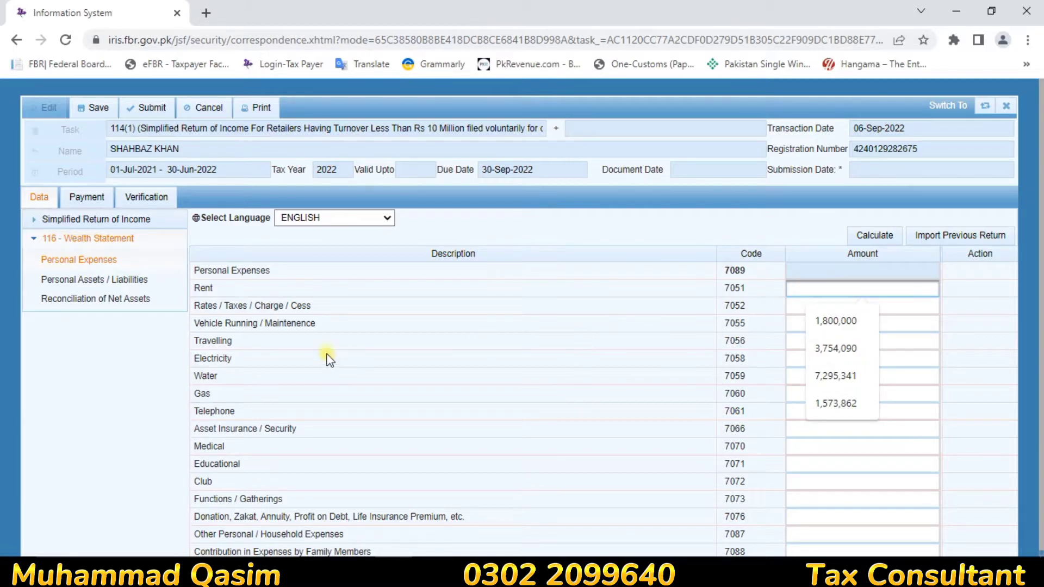
pyautogui.click(805, 305)
pyautogui.click(793, 357)
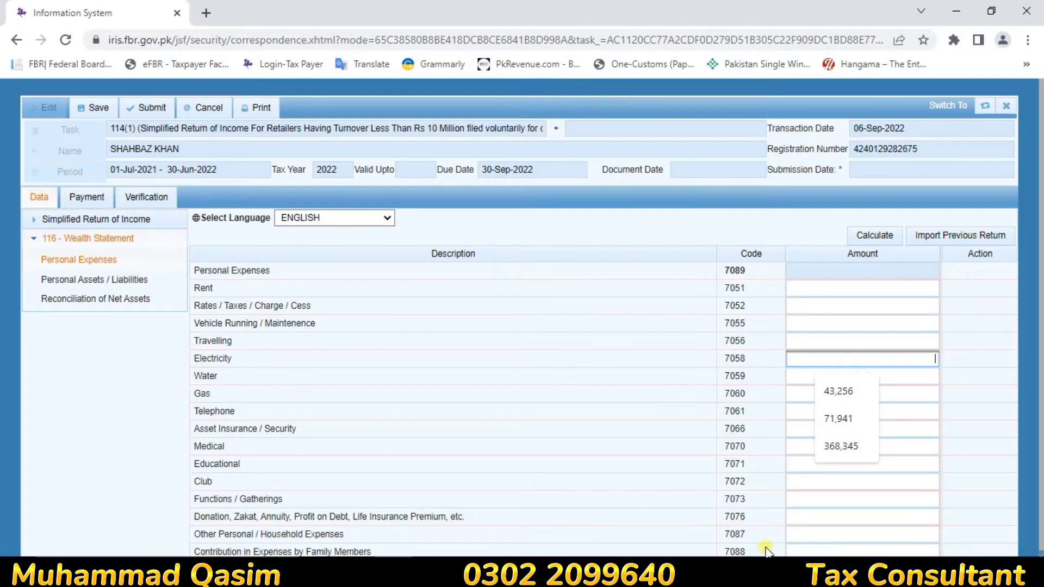
pyautogui.click(801, 531)
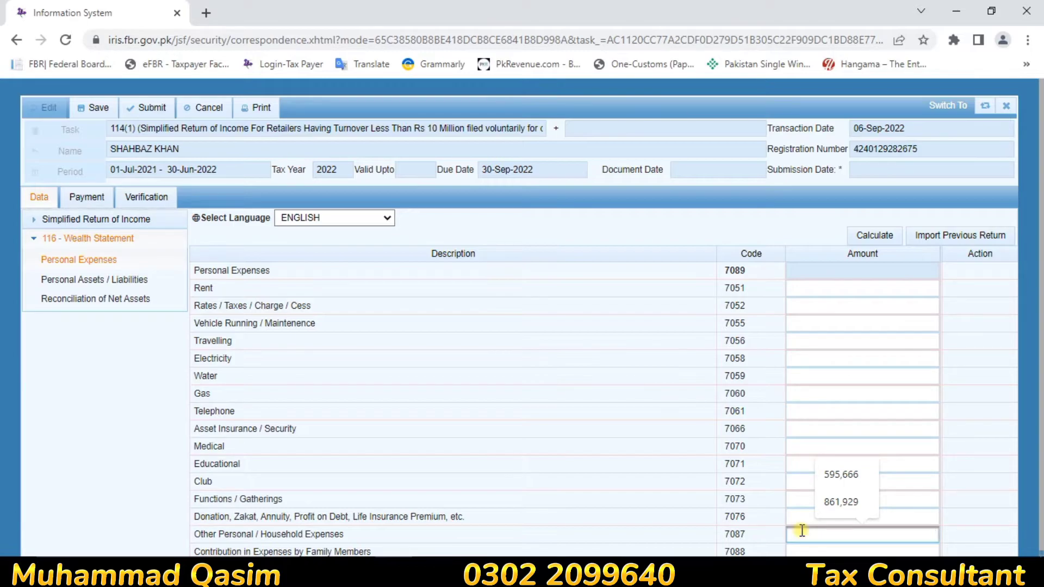
pyautogui.write('261')
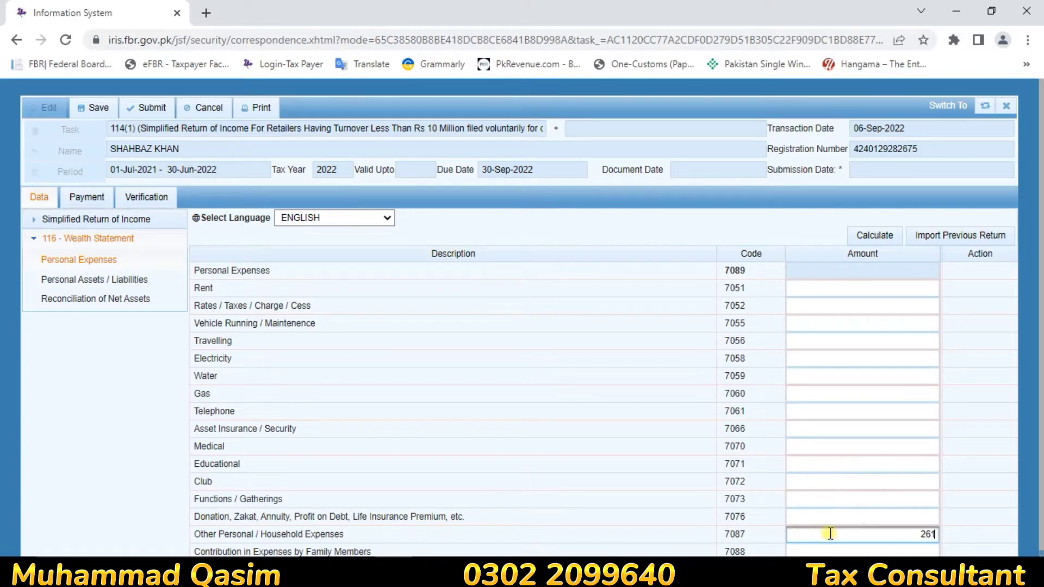
pyautogui.write('415')
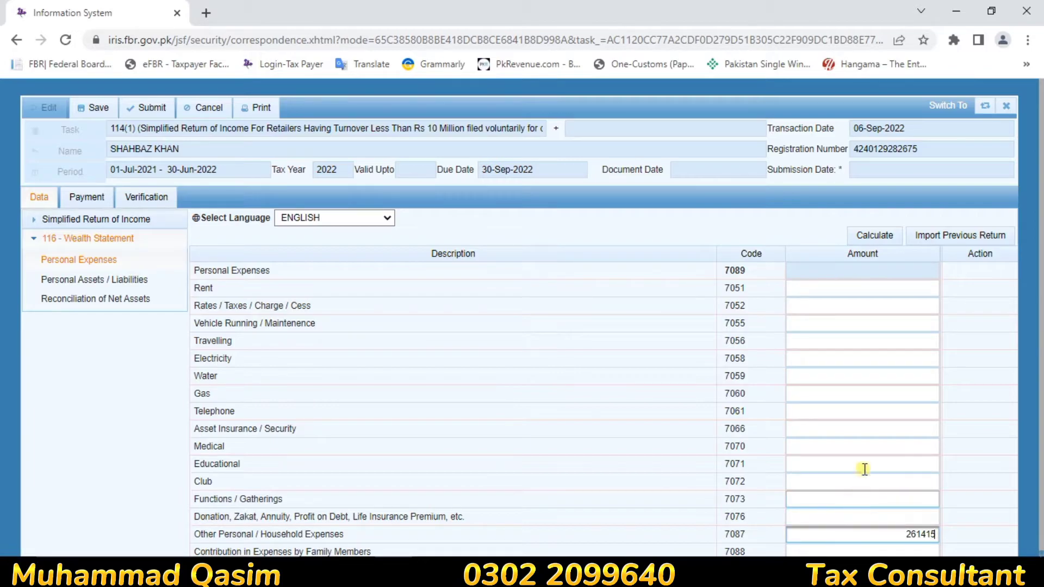
pyautogui.click(881, 234)
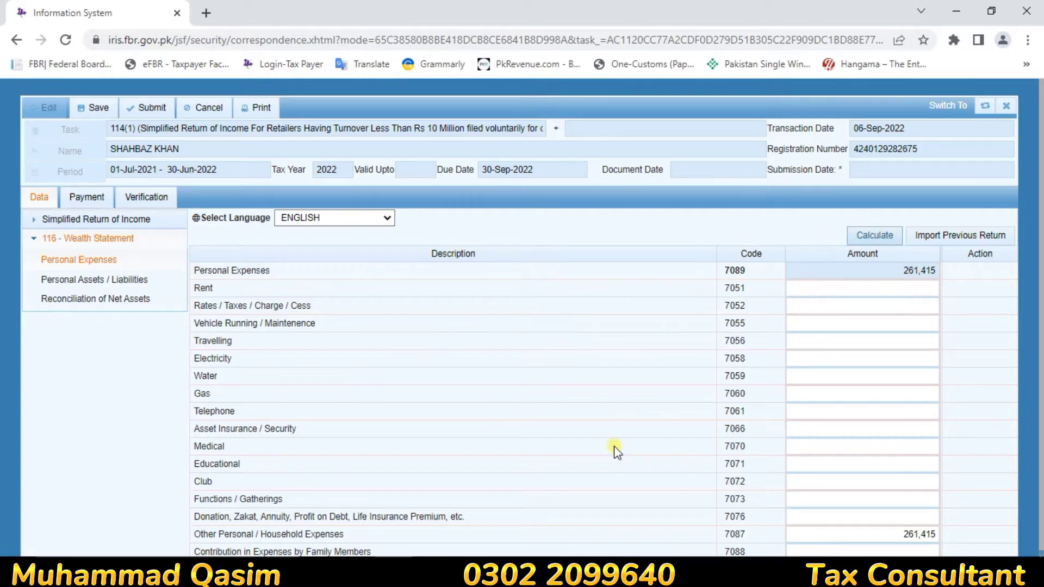
# Step: On Personal Assets/Liabilities, change the second business capital amount from 482,385 to 640,330
pyautogui.click(100, 286)
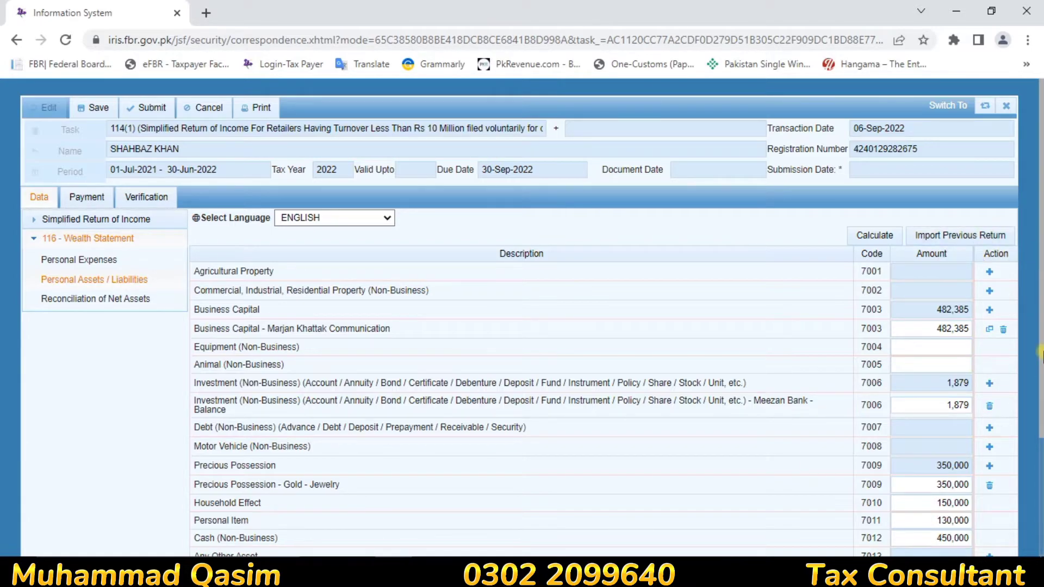
pyautogui.moveTo(1040, 353); pyautogui.dragTo(1040, 498)
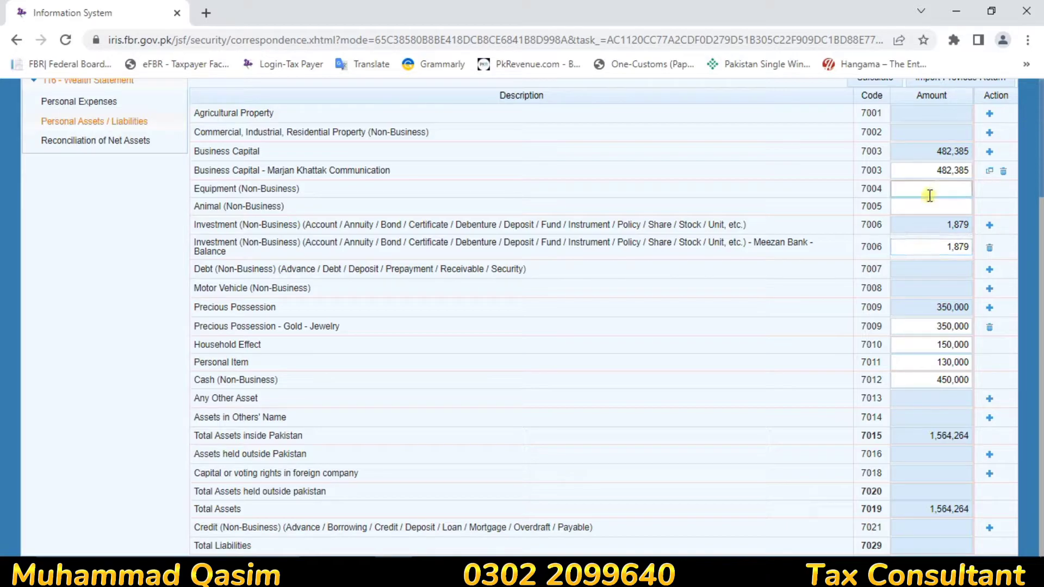
pyautogui.doubleClick(929, 176)
pyautogui.press('BackSpace')
pyautogui.write('640')
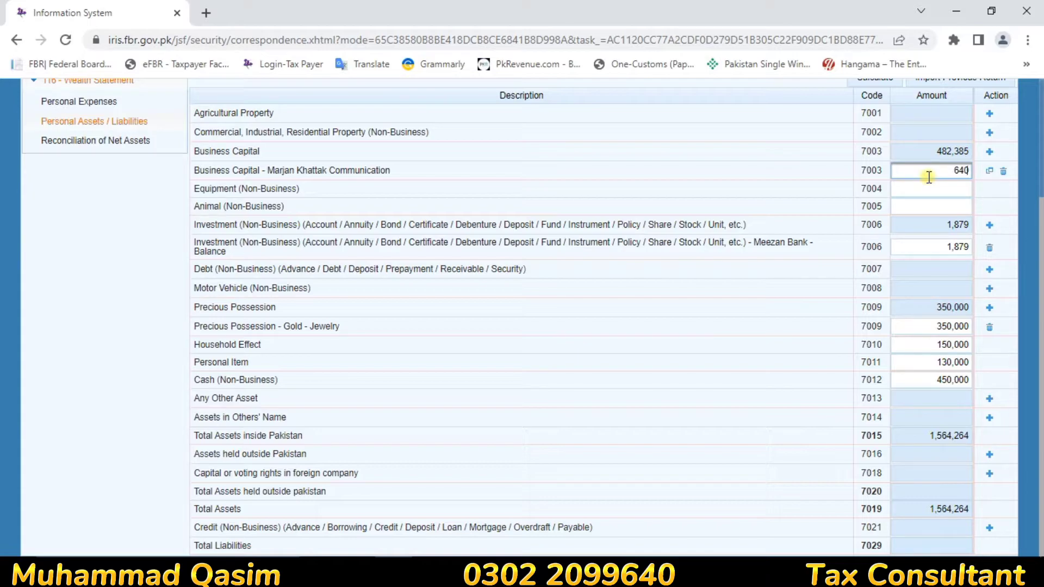
pyautogui.write('330')
pyautogui.click(765, 140)
# Step: Replace the Meezan Bank balance of 1,879 with 38,236
pyautogui.click(946, 245)
pyautogui.doubleClick(944, 245)
pyautogui.press('BackSpace')
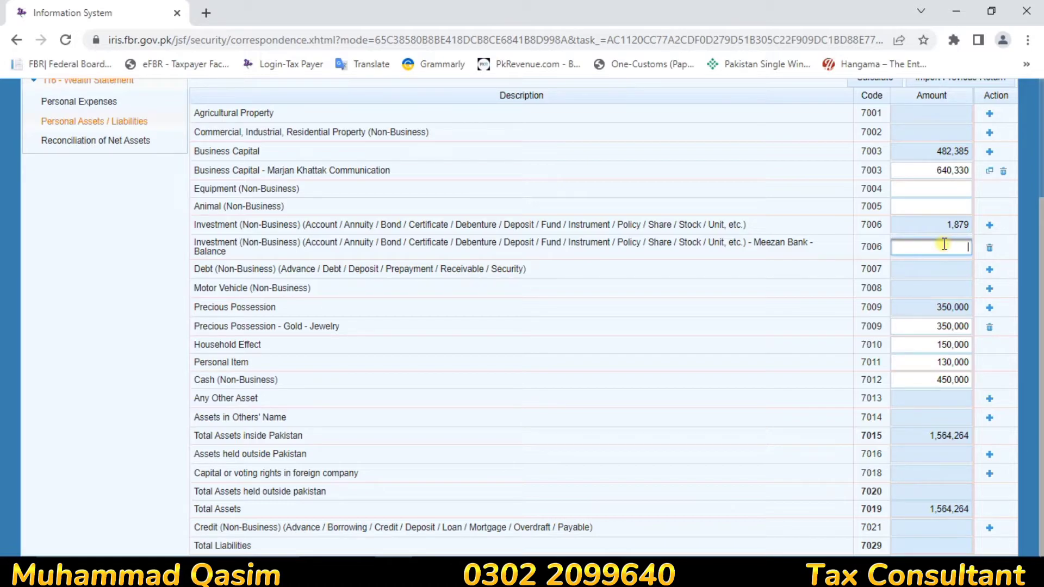
pyautogui.write('138236')
pyautogui.click(814, 319)
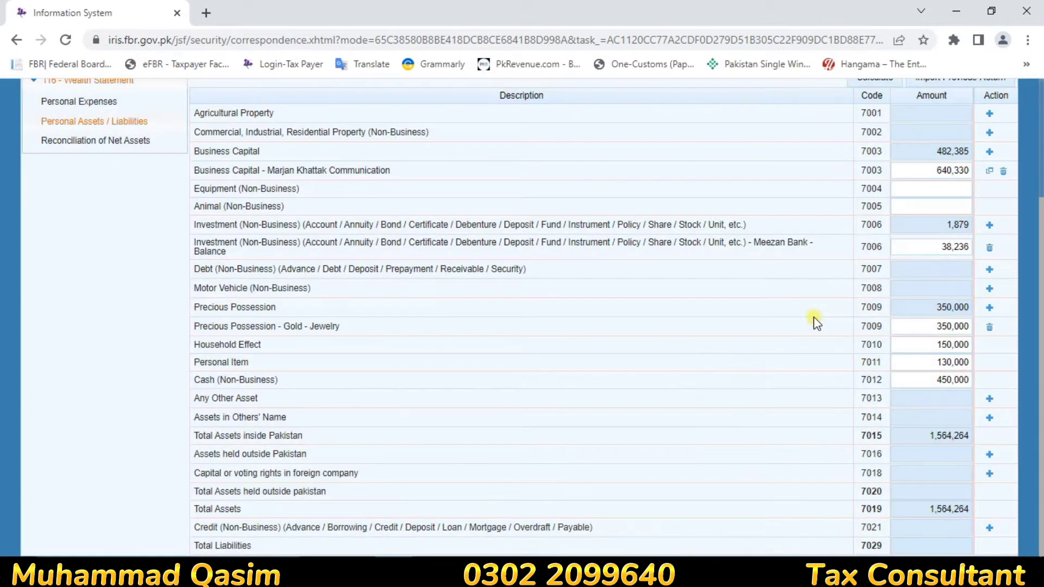
# Step: Recalculate assets to 1,758,566 and check the business capital 640,330 and Meezan Bank amounts
pyautogui.click(858, 85)
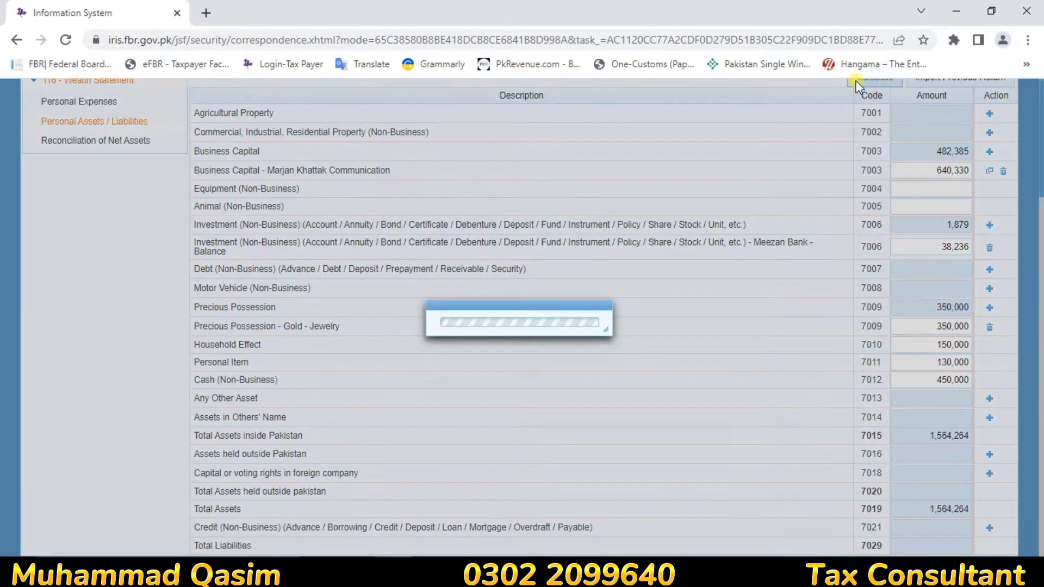
pyautogui.click(857, 85)
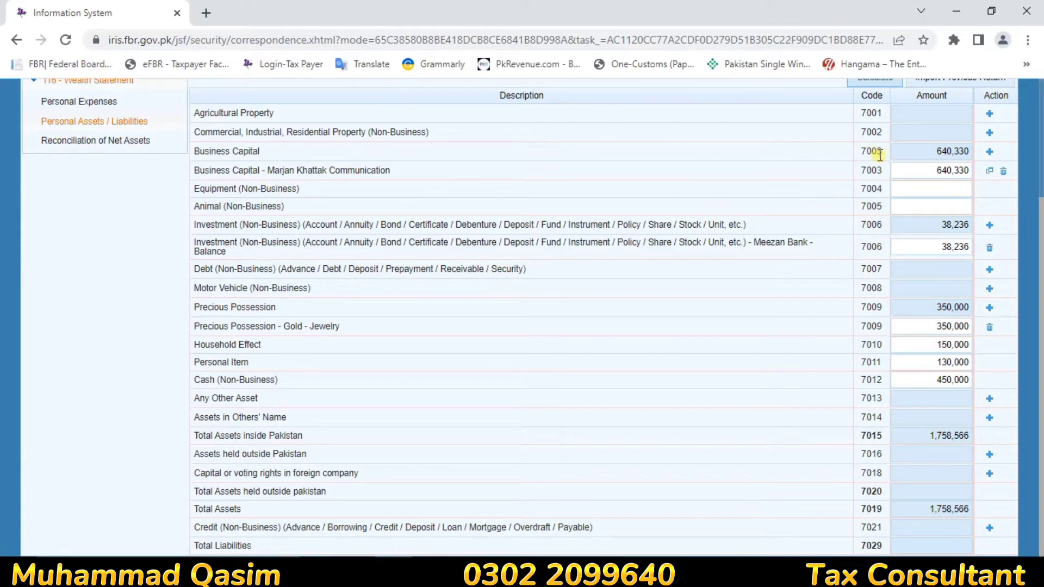
pyautogui.doubleClick(928, 170)
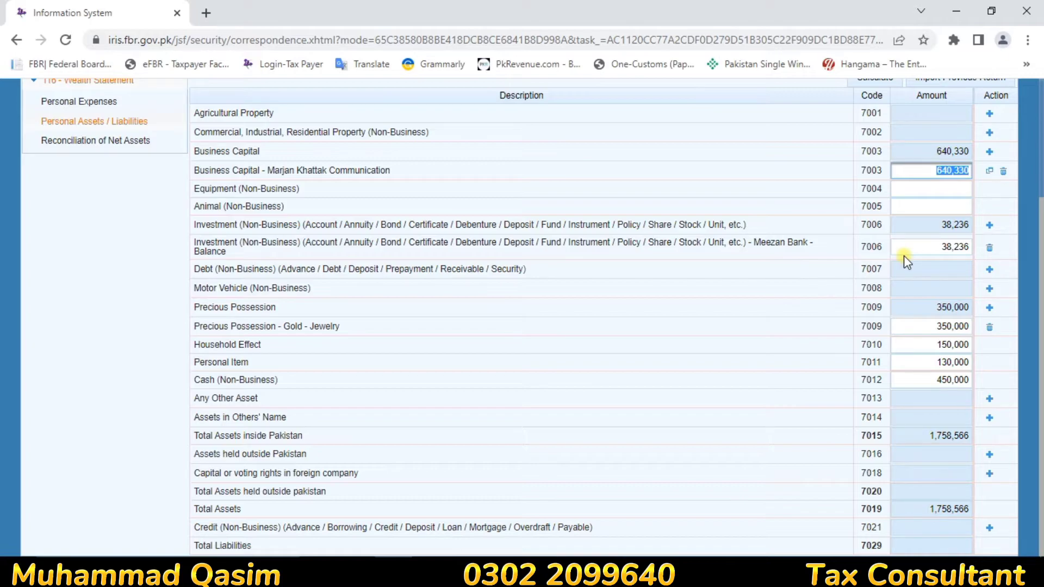
pyautogui.doubleClick(936, 245)
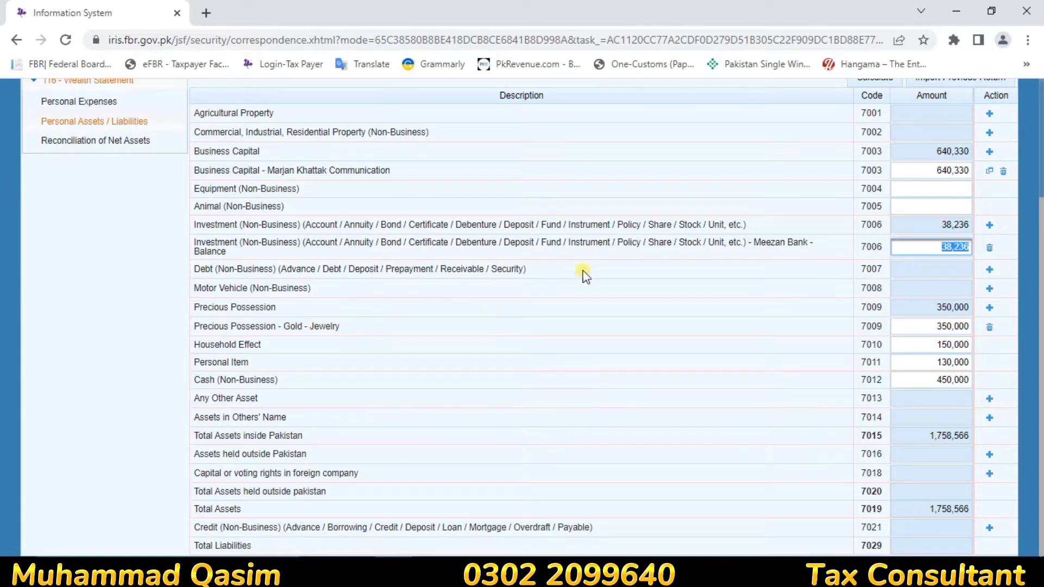
# Step: Check gold jewelry 350,000, household effects 150,000, personal items 130,000 and cash 450,000
pyautogui.click(906, 328)
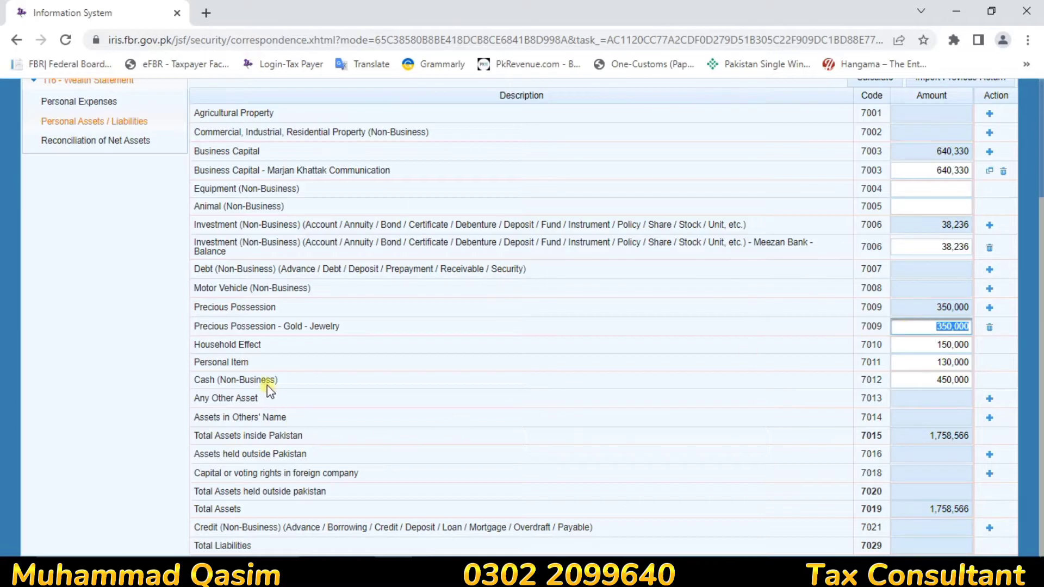
pyautogui.click(903, 345)
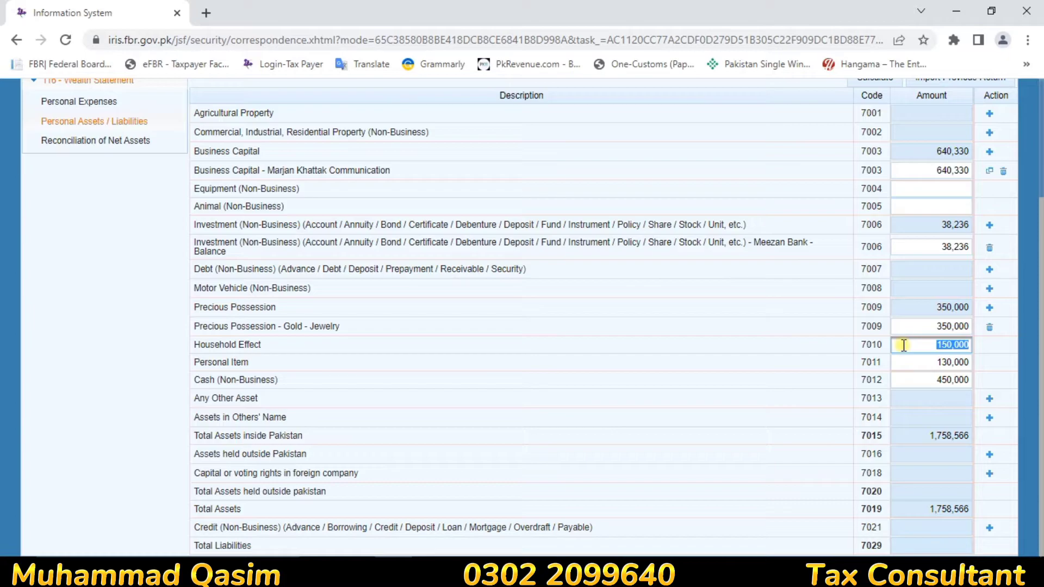
pyautogui.click(926, 364)
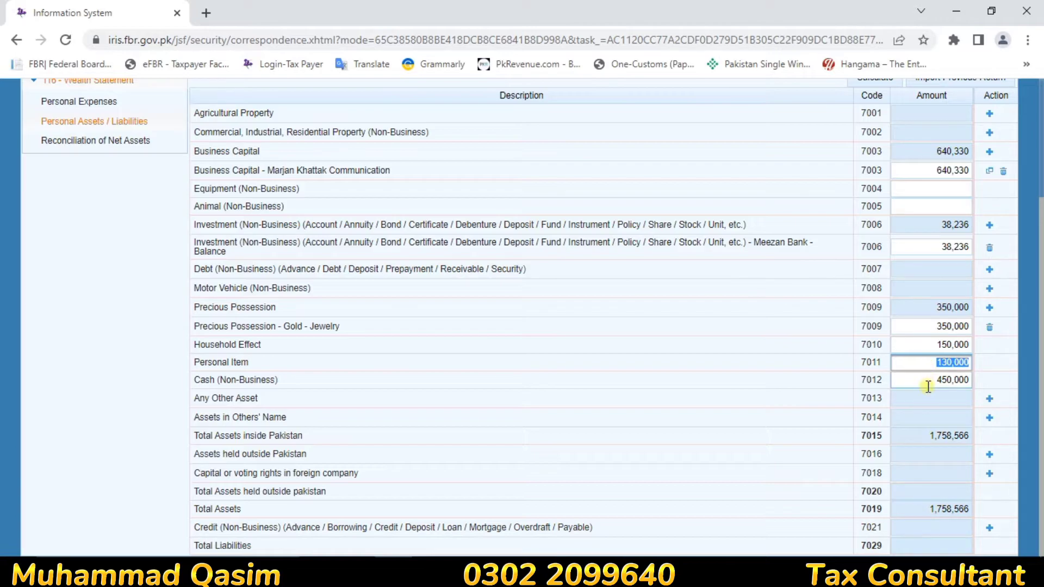
pyautogui.click(927, 385)
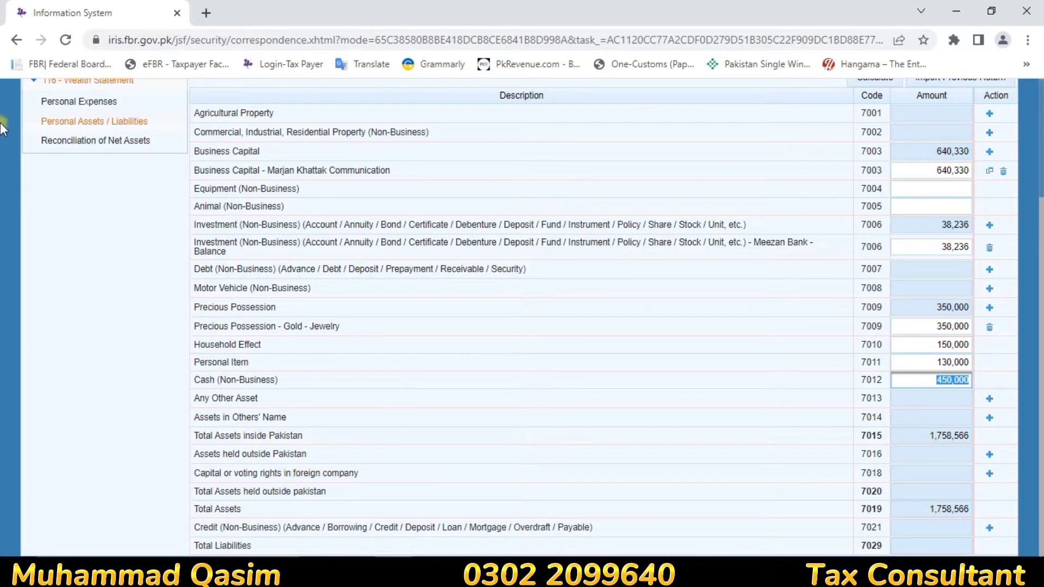
# Step: Visit Reconciliation of Net Assets, then open the simplified return's Computations table showing 458,648
pyautogui.click(119, 147)
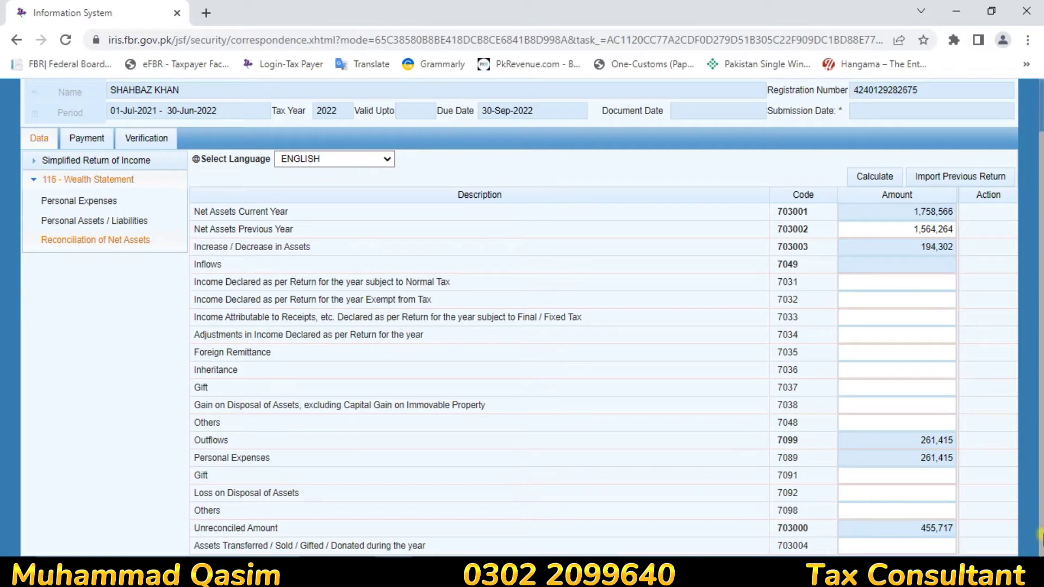
pyautogui.scroll(1, 965, 538)
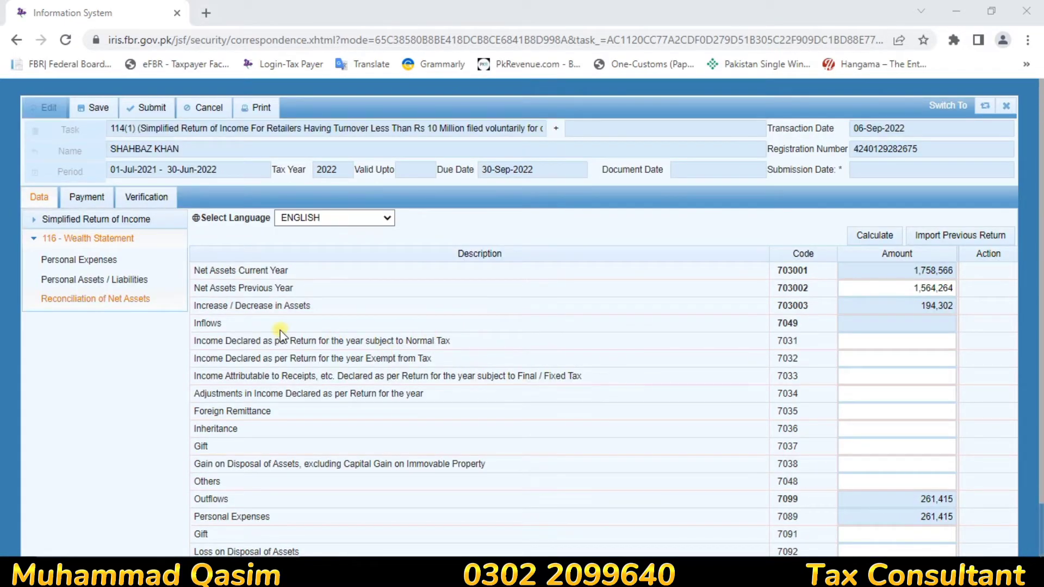
pyautogui.click(853, 342)
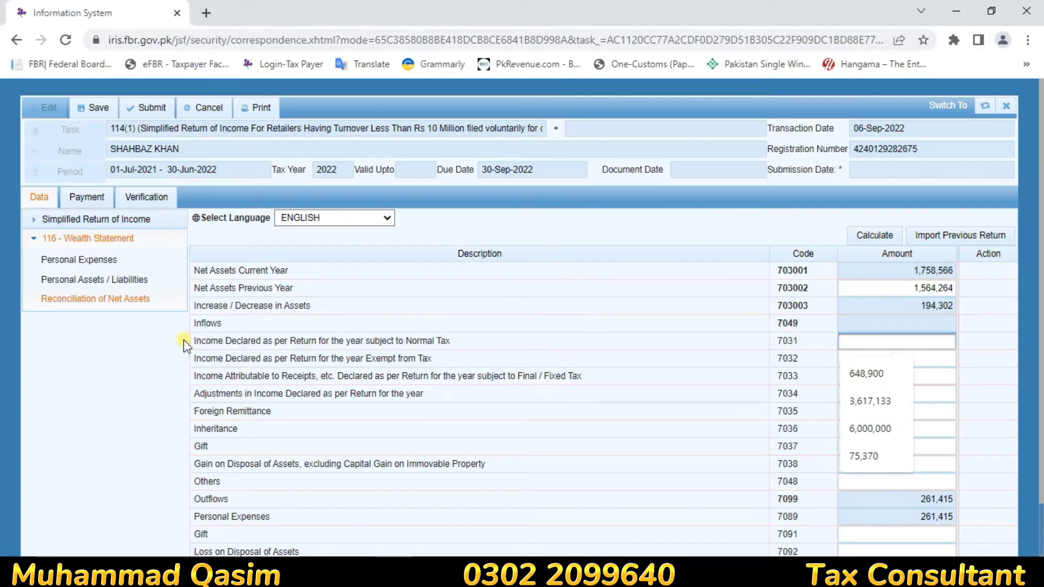
pyautogui.click(95, 220)
pyautogui.click(73, 242)
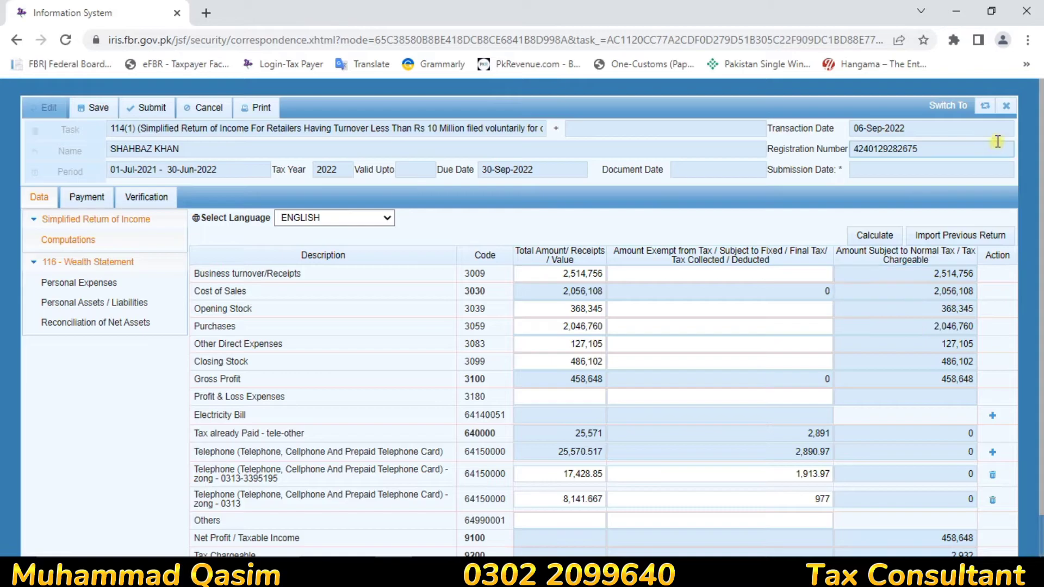
# Step: Note the 458,648 taxable income at 90% zoom, restore 100%, and return to Reconciliation of Net Assets
pyautogui.click(1028, 39)
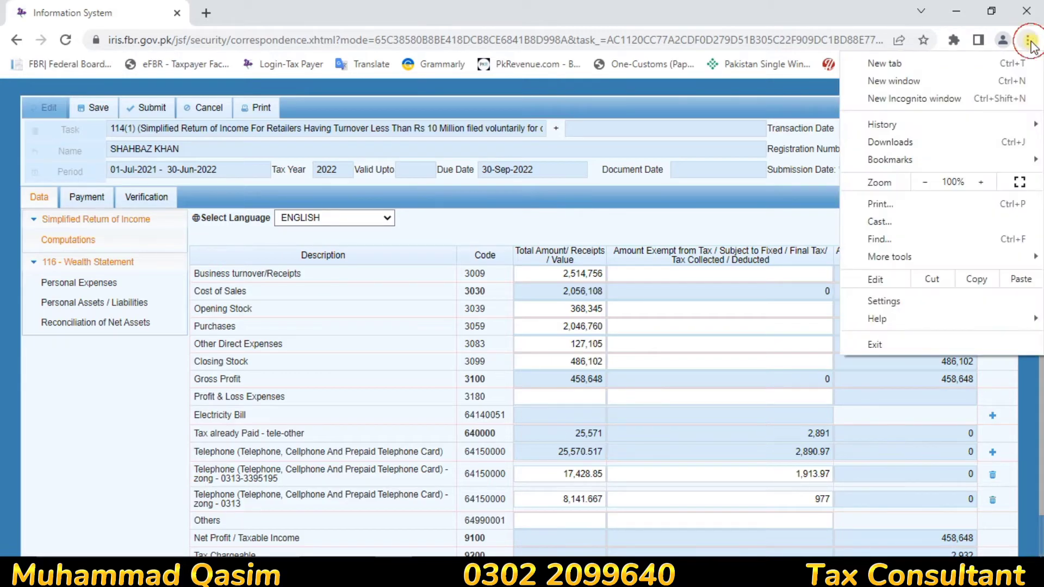
pyautogui.click(924, 182)
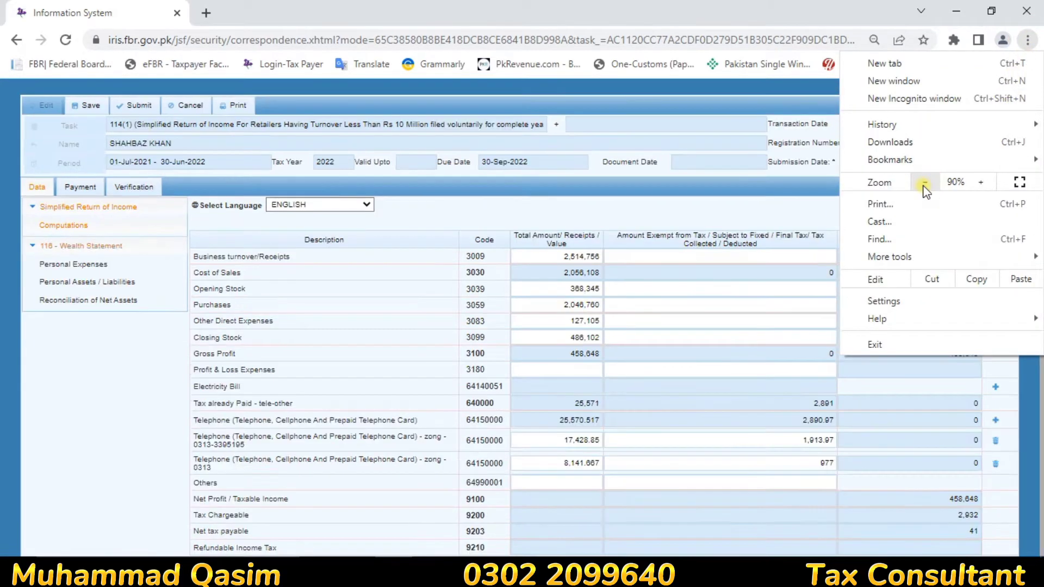
pyautogui.click(943, 496)
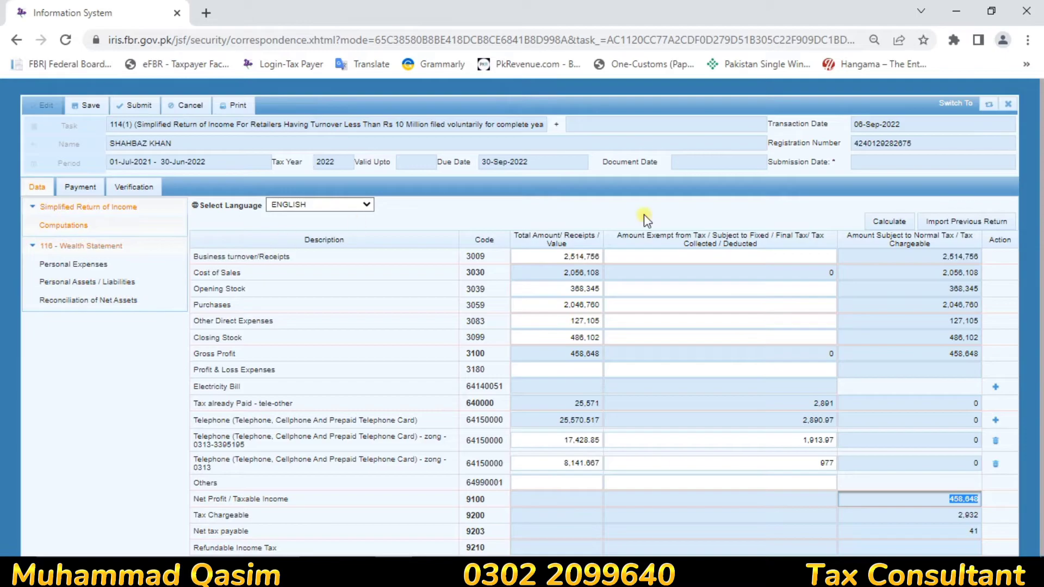
pyautogui.click(1029, 41)
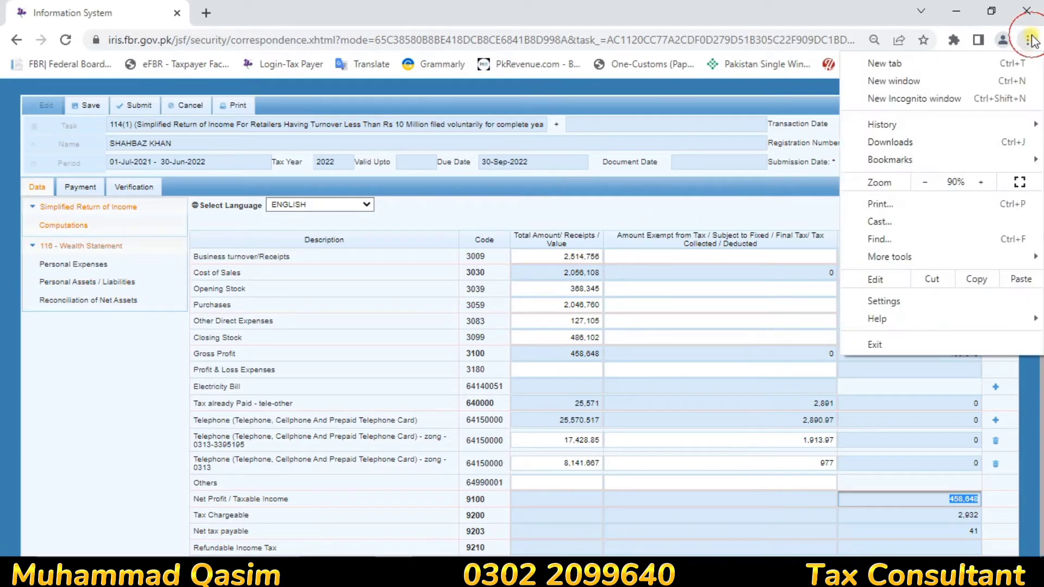
pyautogui.click(984, 185)
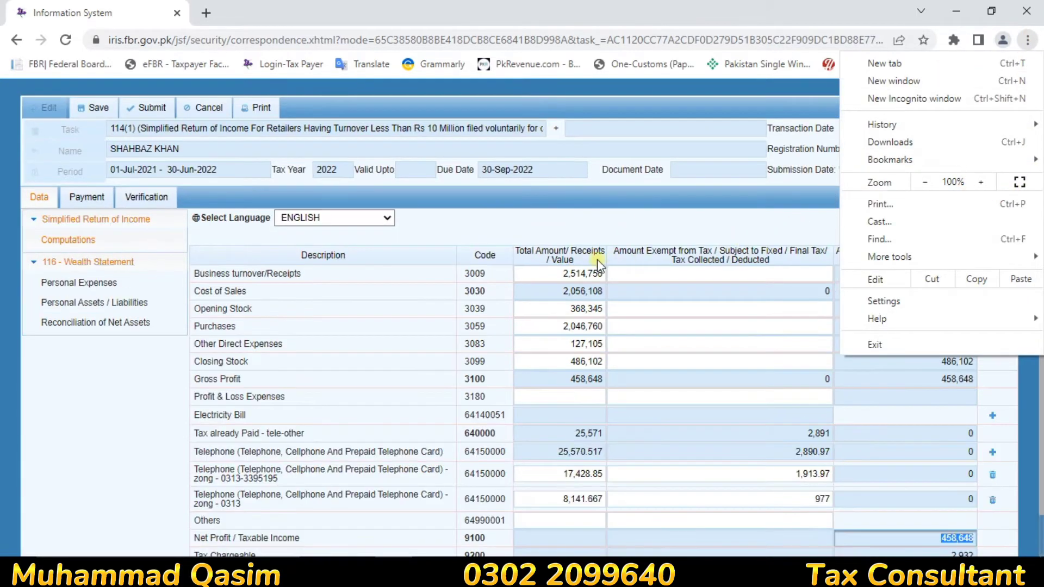
pyautogui.click(57, 325)
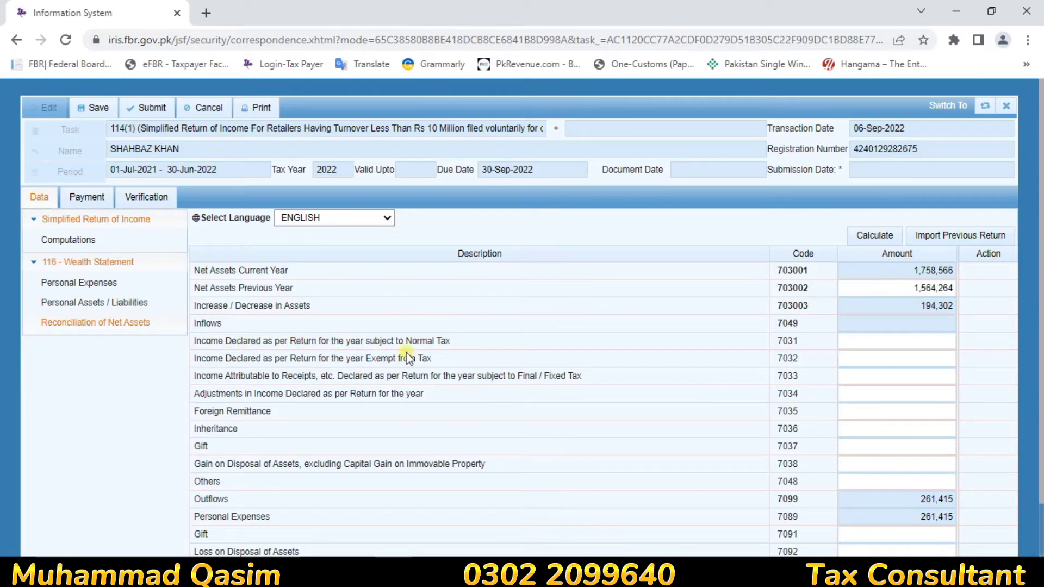
# Step: Enter 458,648 as income subject to normal tax (7031) and recalculate, leaving -2,931 unreconciled
pyautogui.click(921, 341)
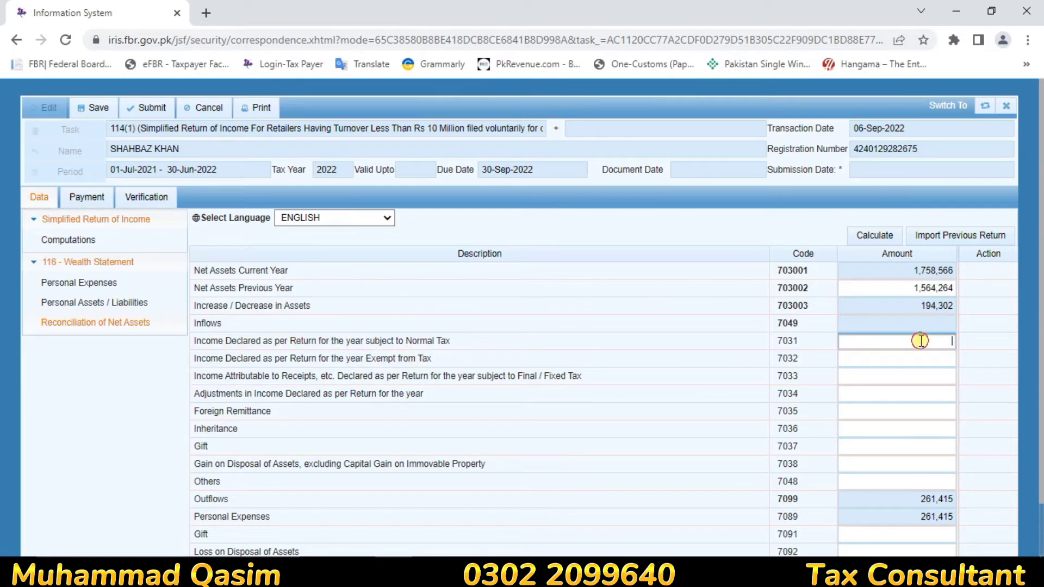
pyautogui.write('458648')
pyautogui.click(885, 247)
pyautogui.click(883, 243)
pyautogui.click(883, 242)
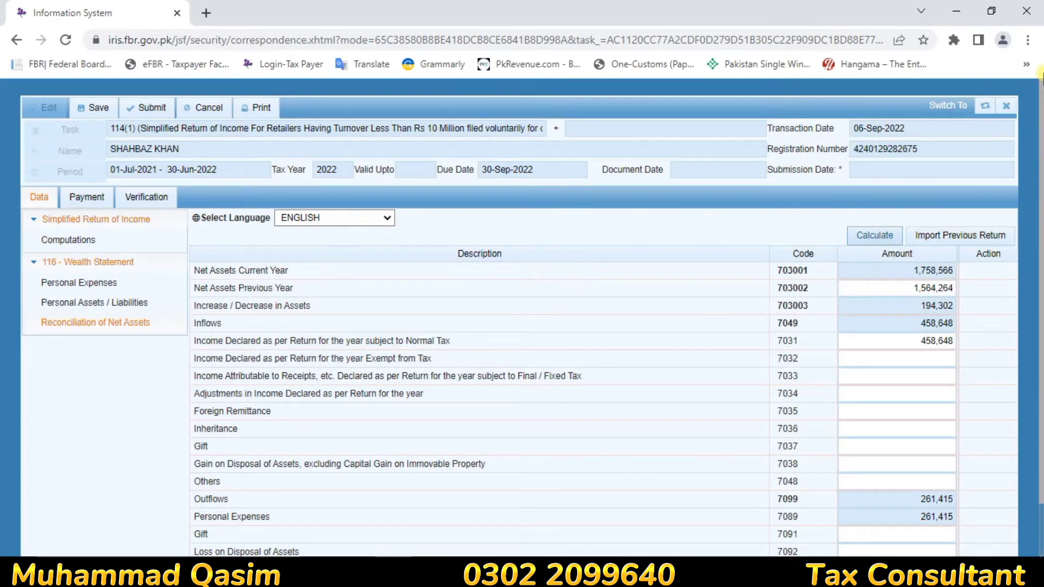
# Step: Zoom the page out to 80% to view the whole reconciliation, then back to 100%
pyautogui.click(1027, 39)
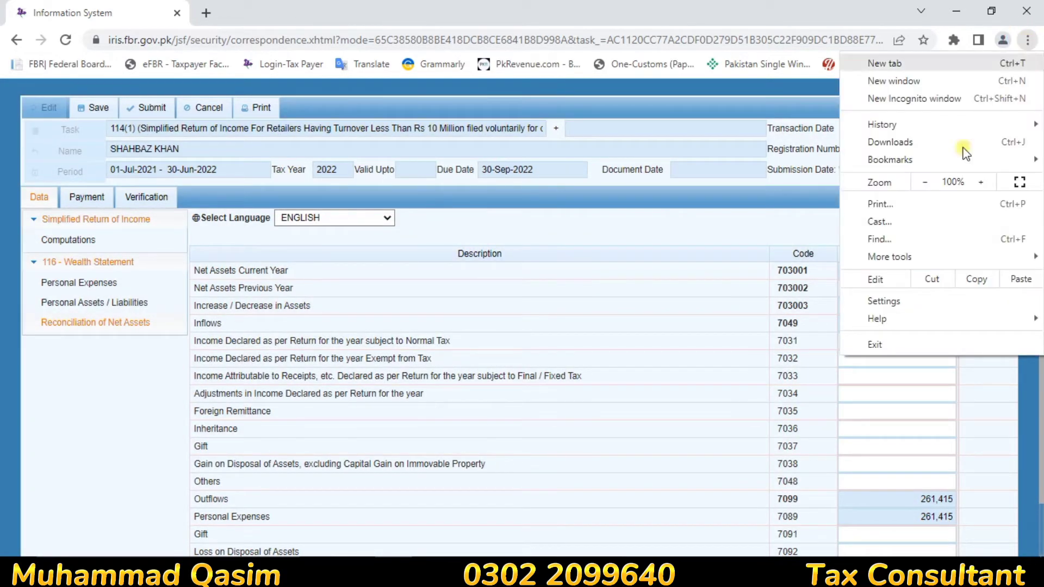
pyautogui.click(925, 182)
pyautogui.click(716, 369)
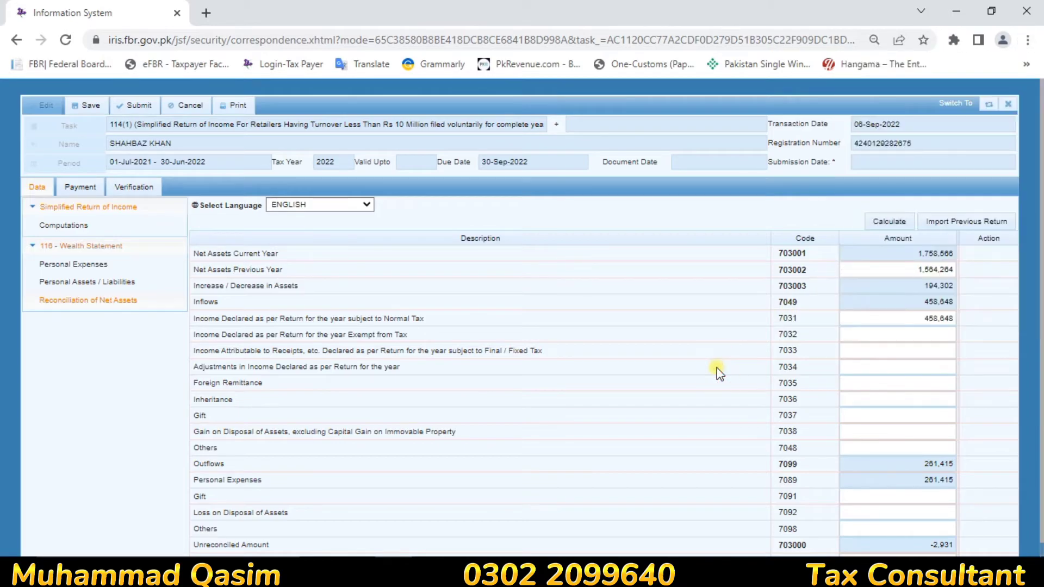
pyautogui.click(924, 183)
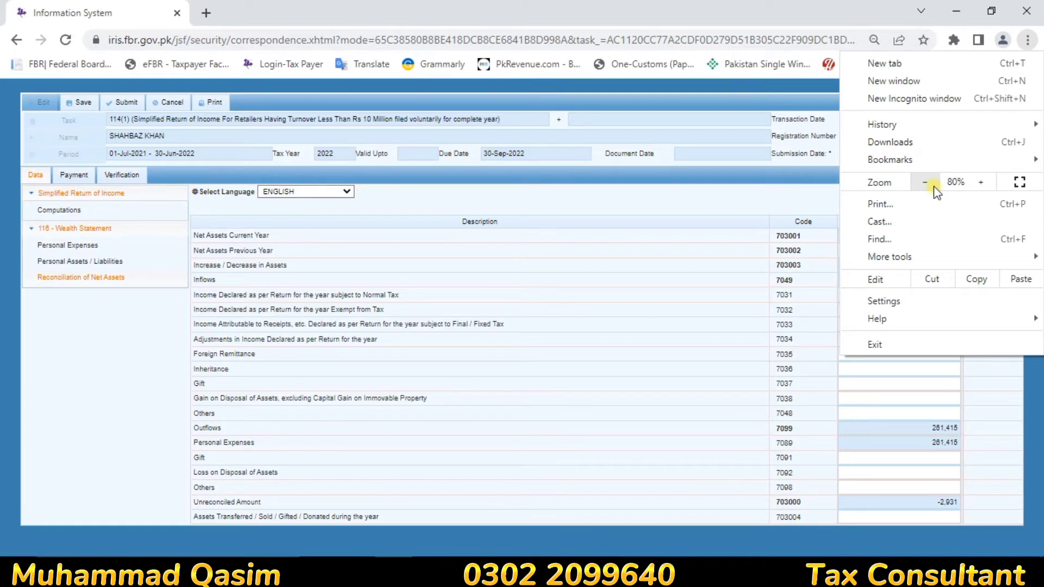
pyautogui.click(715, 331)
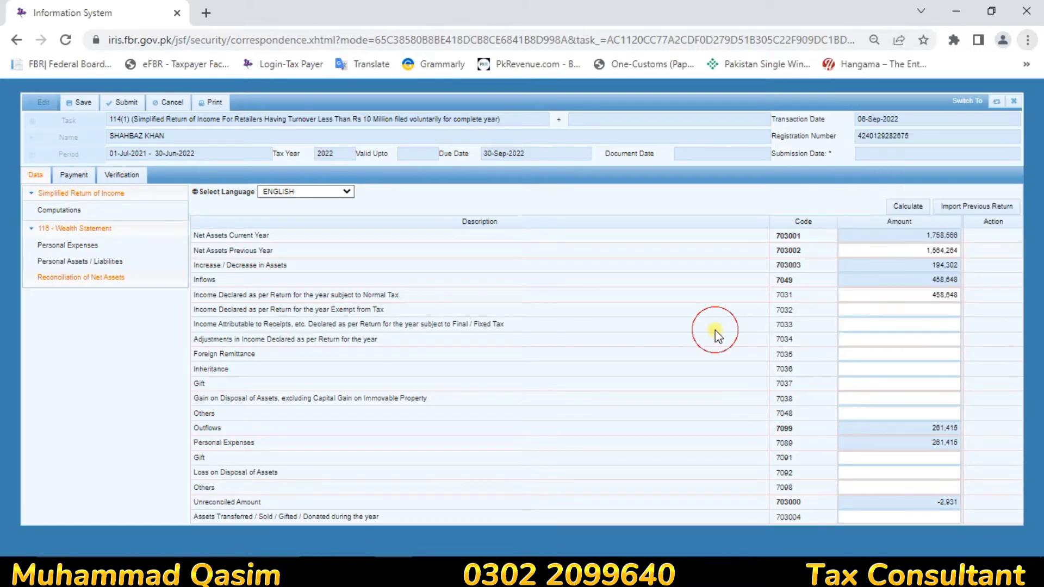
pyautogui.click(1026, 64)
pyautogui.click(1027, 40)
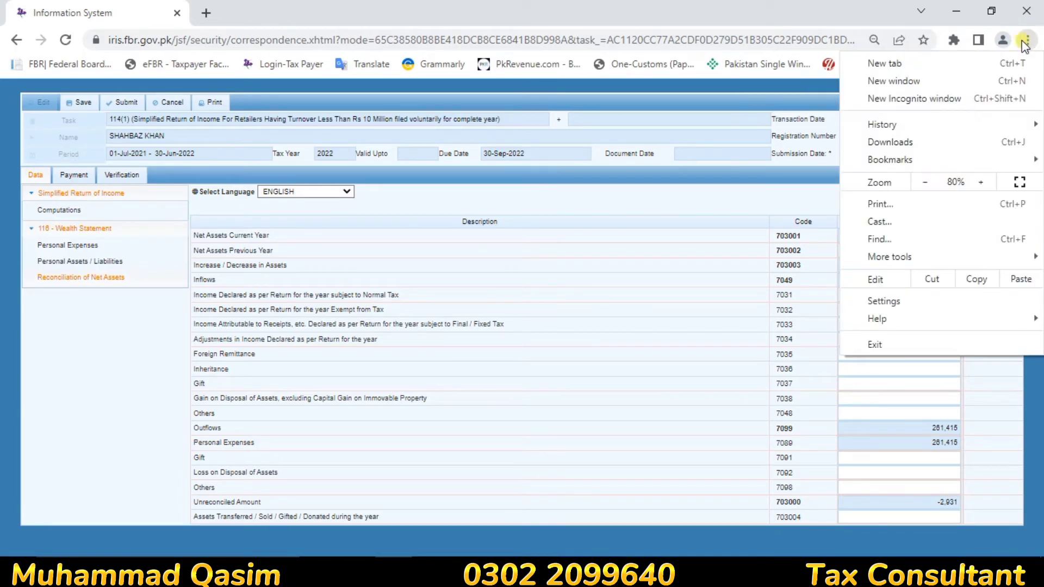
pyautogui.click(986, 187)
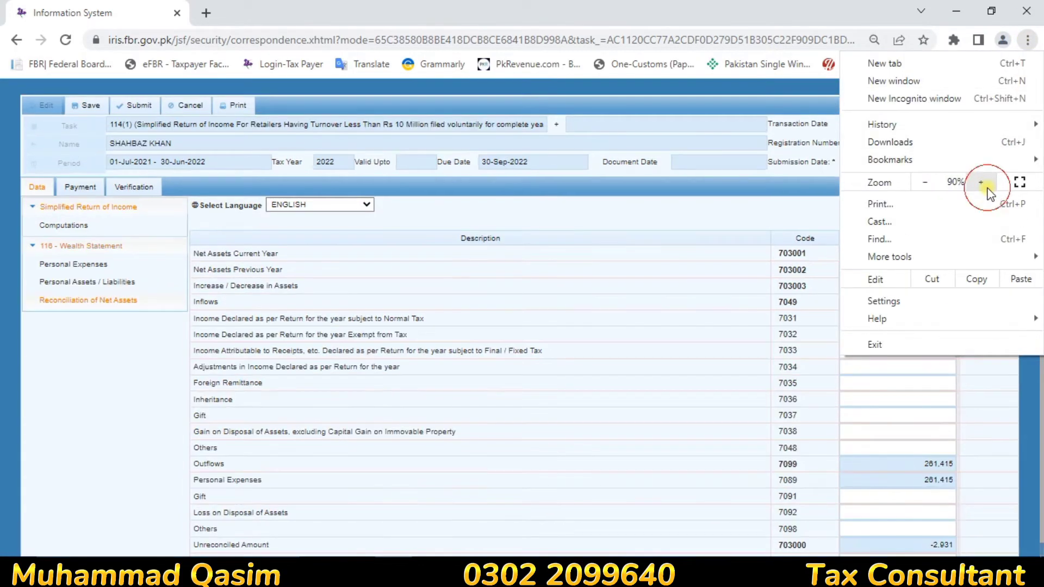
pyautogui.click(986, 187)
pyautogui.click(735, 438)
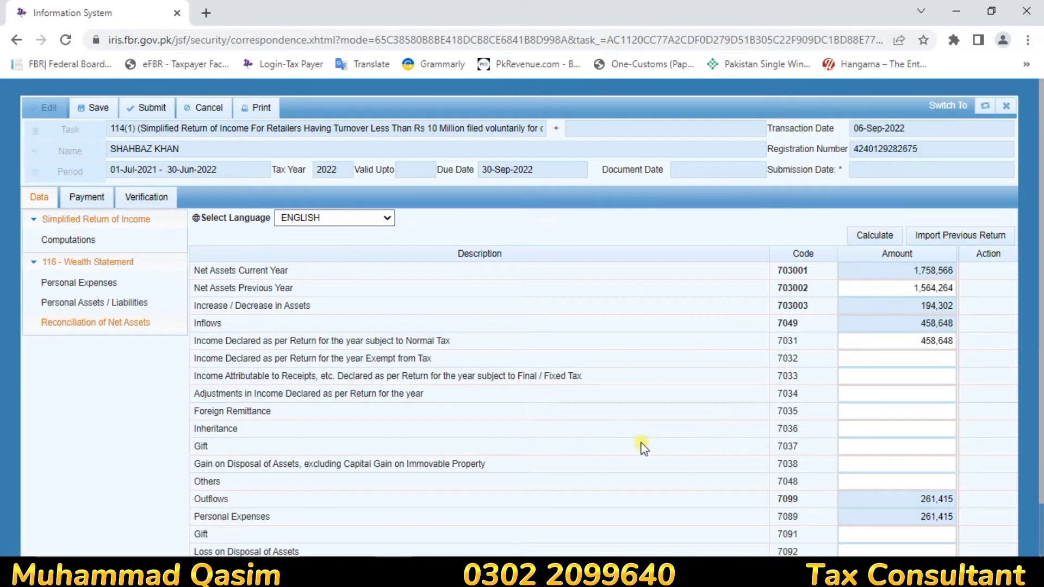
pyautogui.click(914, 476)
pyautogui.click(916, 466)
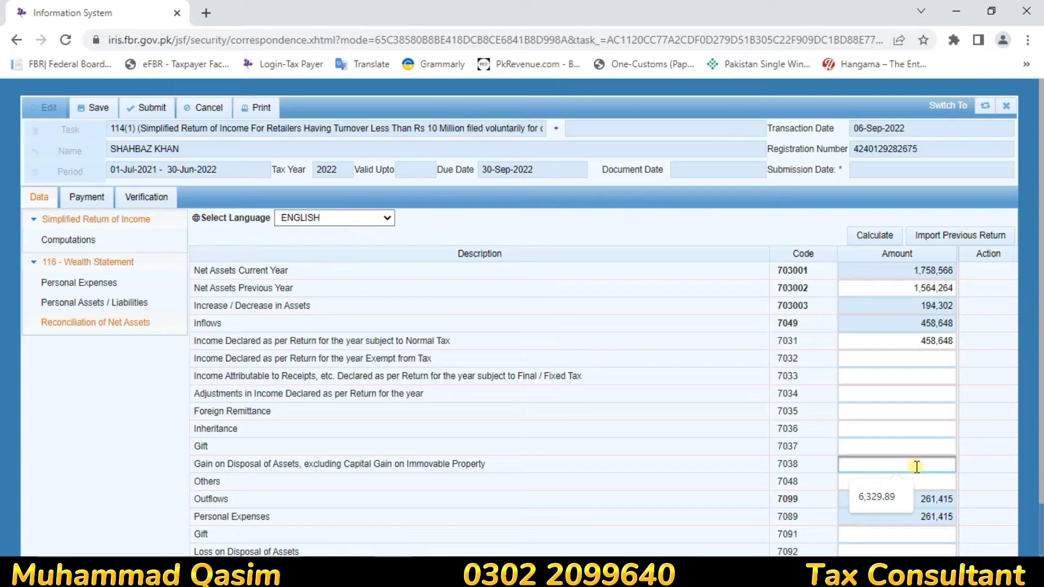
pyautogui.write('2931')
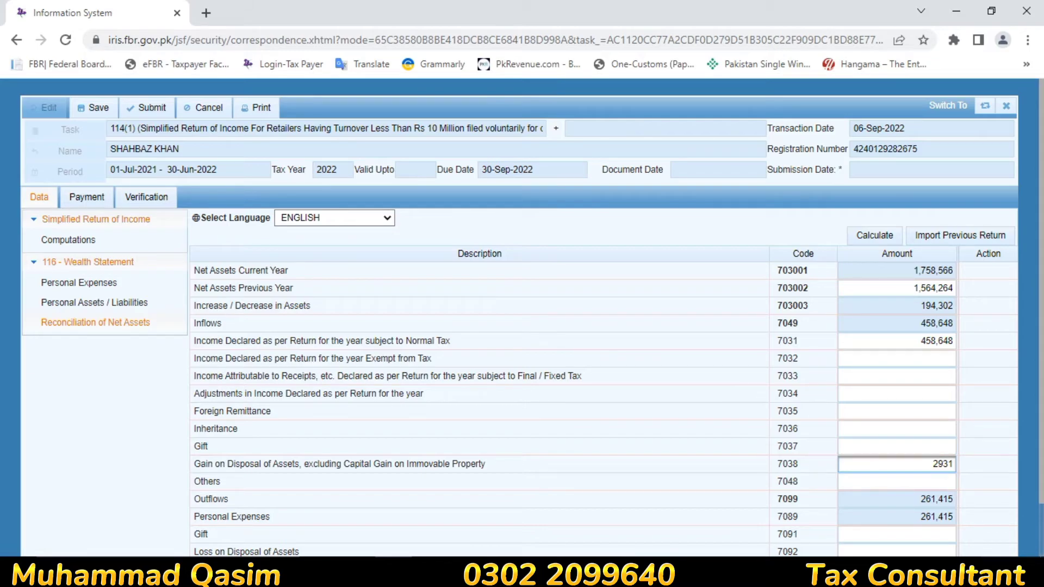
pyautogui.click(961, 537)
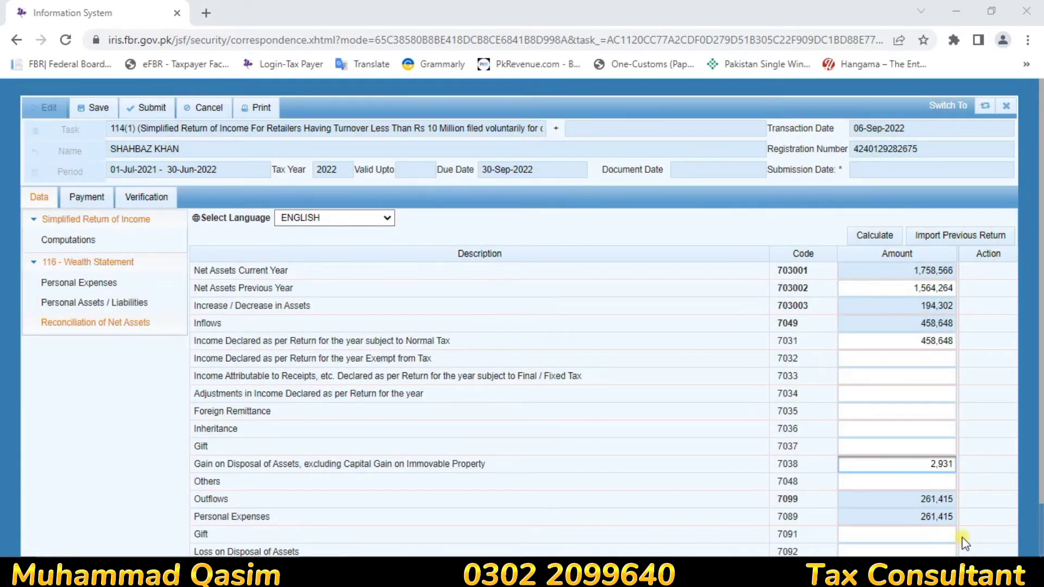
pyautogui.click(897, 468)
pyautogui.press('BackSpace')
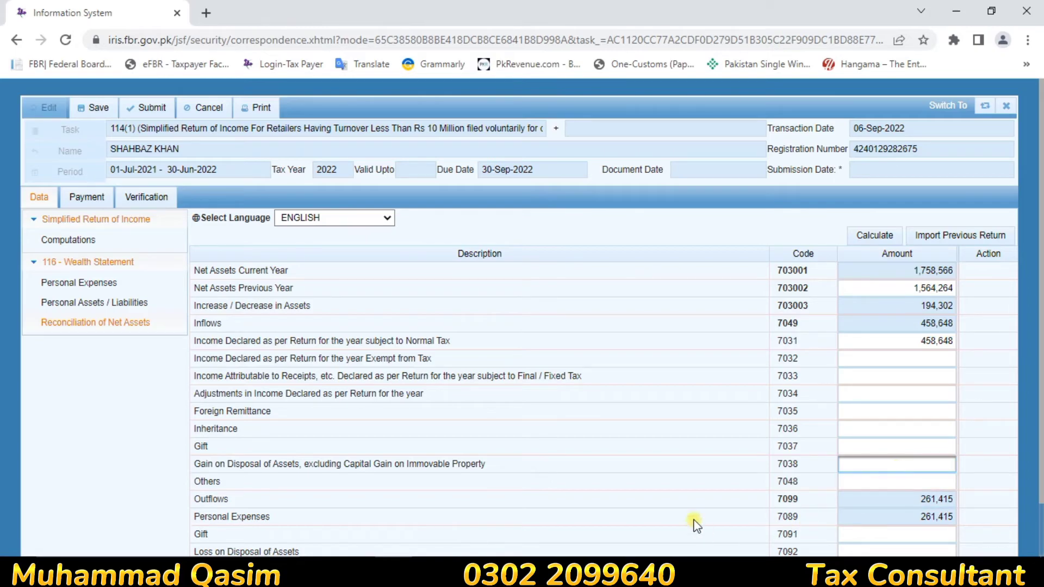
# Step: Return to Personal Expenses and select the 261,415 Other Personal/Household Expenses amount
pyautogui.click(73, 303)
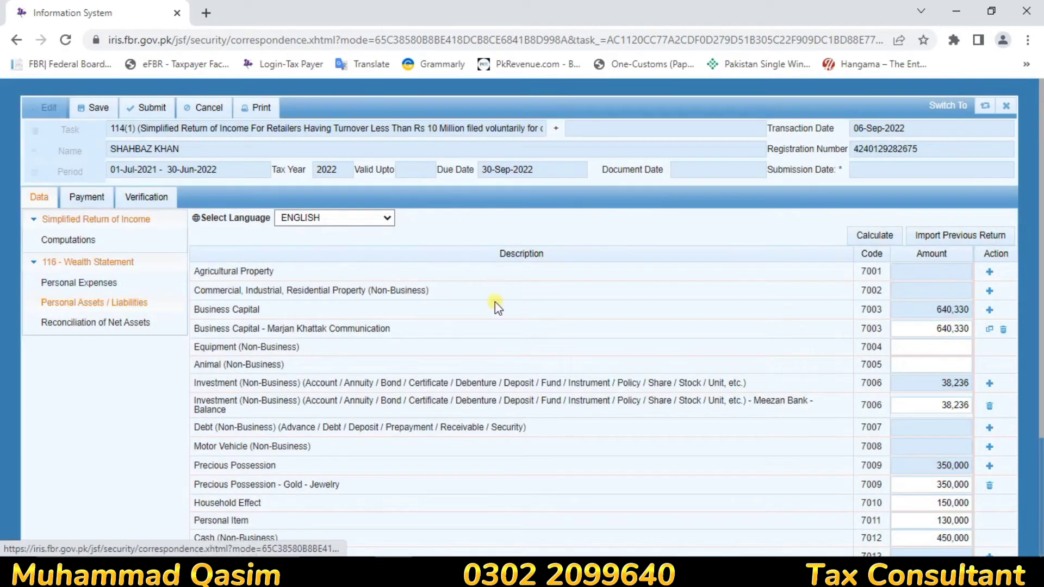
pyautogui.click(85, 285)
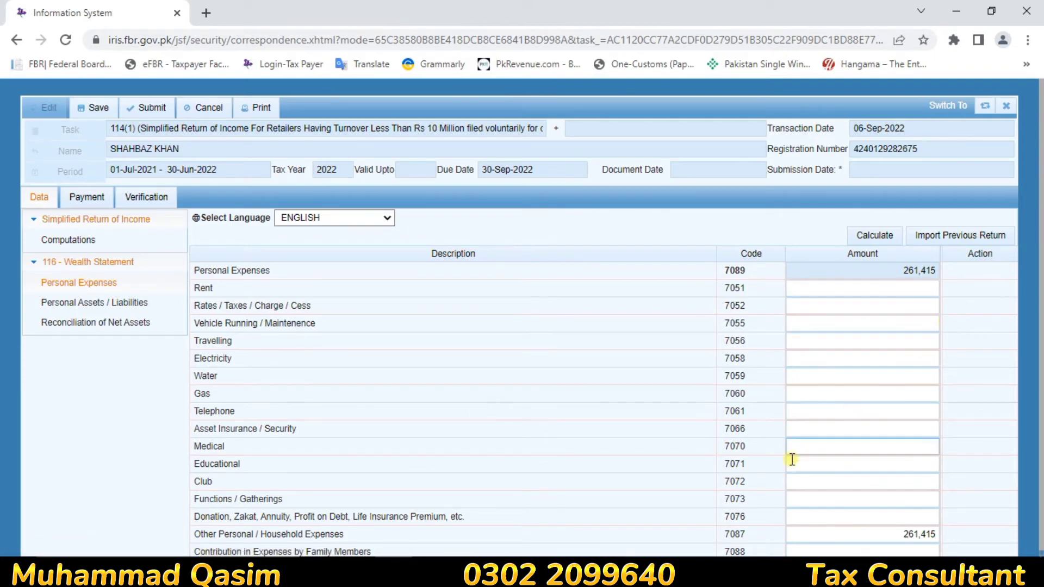
pyautogui.click(805, 533)
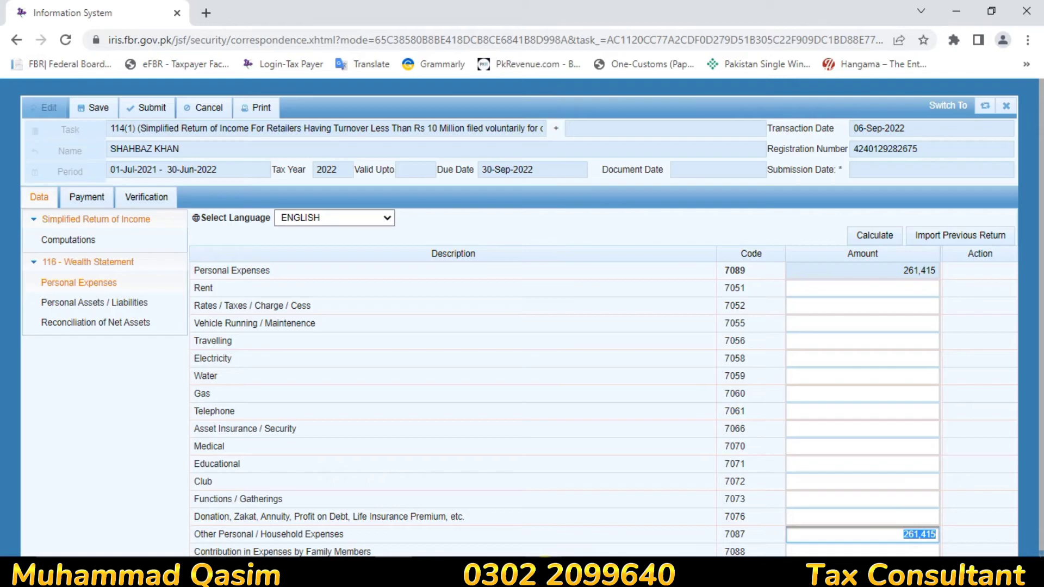
# Step: Add 261,415 and 2,931 in Calculator to get 264,346, then return to the 7087 field
pyautogui.click(543, 568)
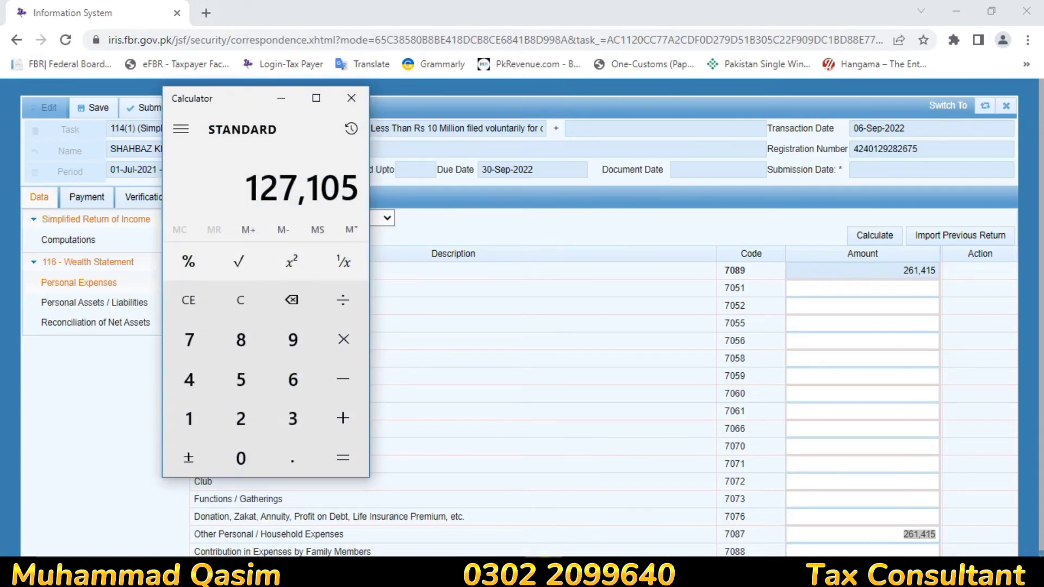
pyautogui.press('Escape')
pyautogui.write('261415')
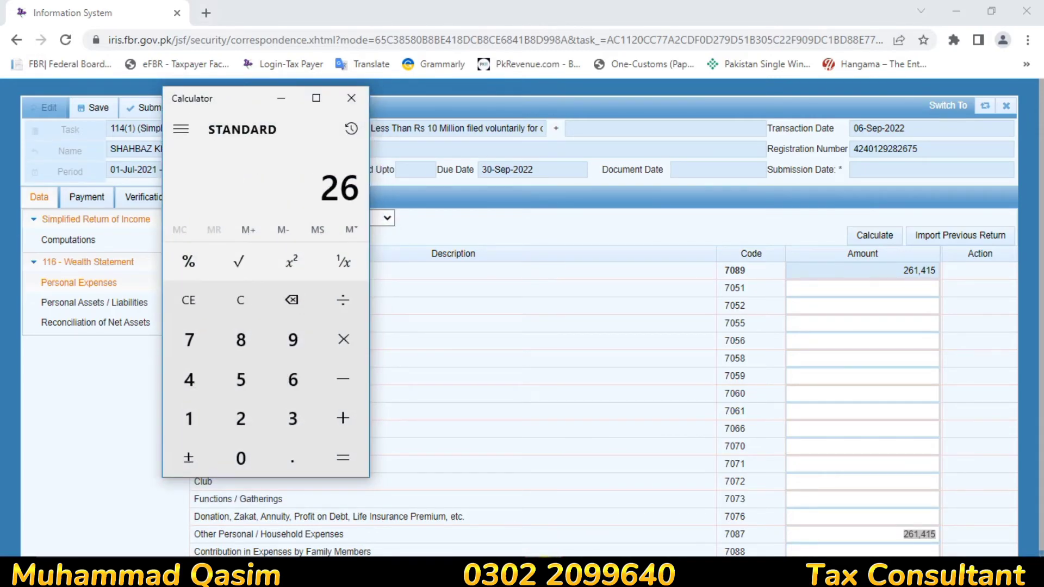
pyautogui.press('+')
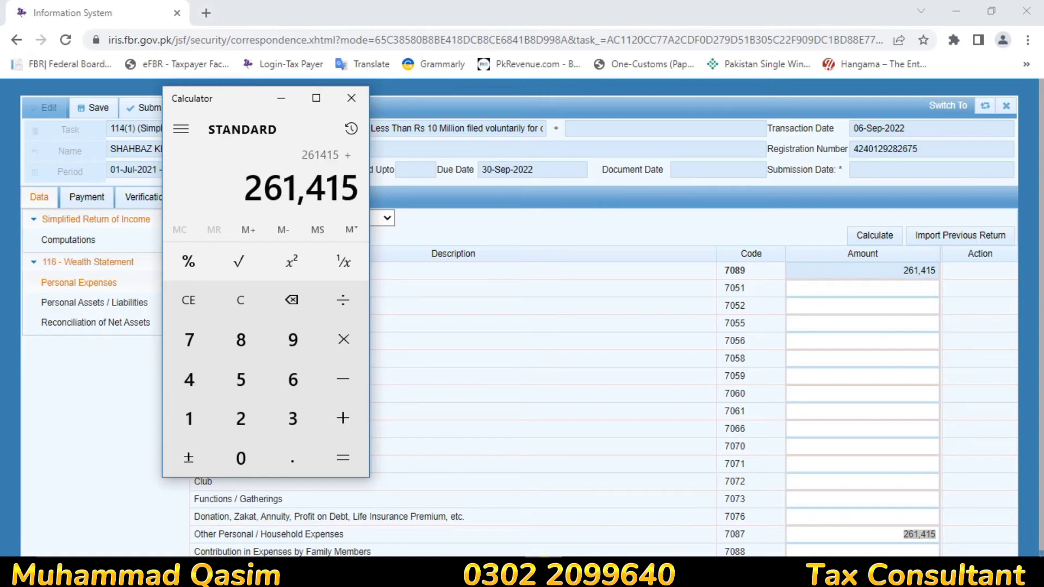
pyautogui.write('2931')
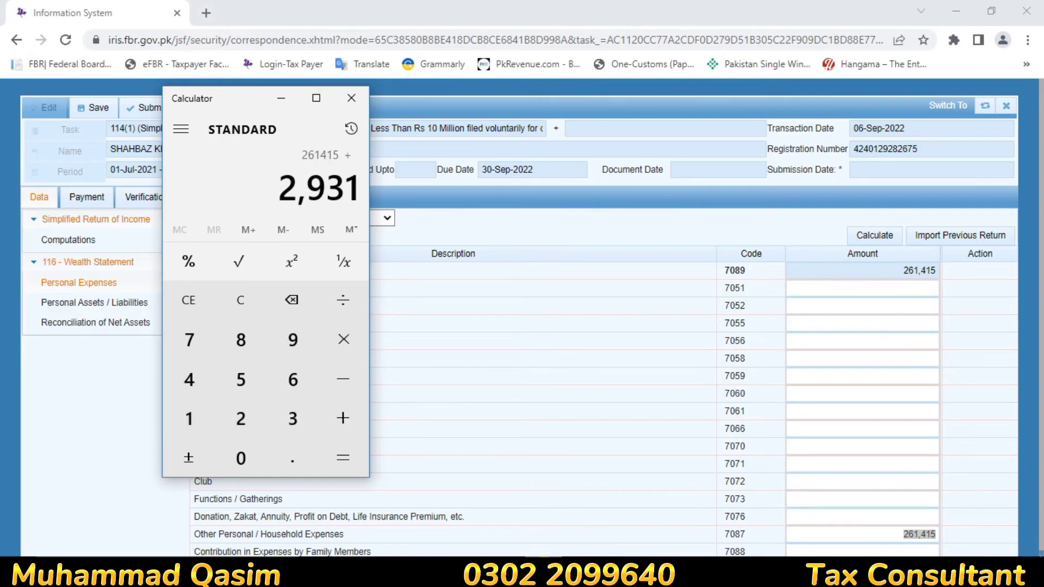
pyautogui.press('Return')
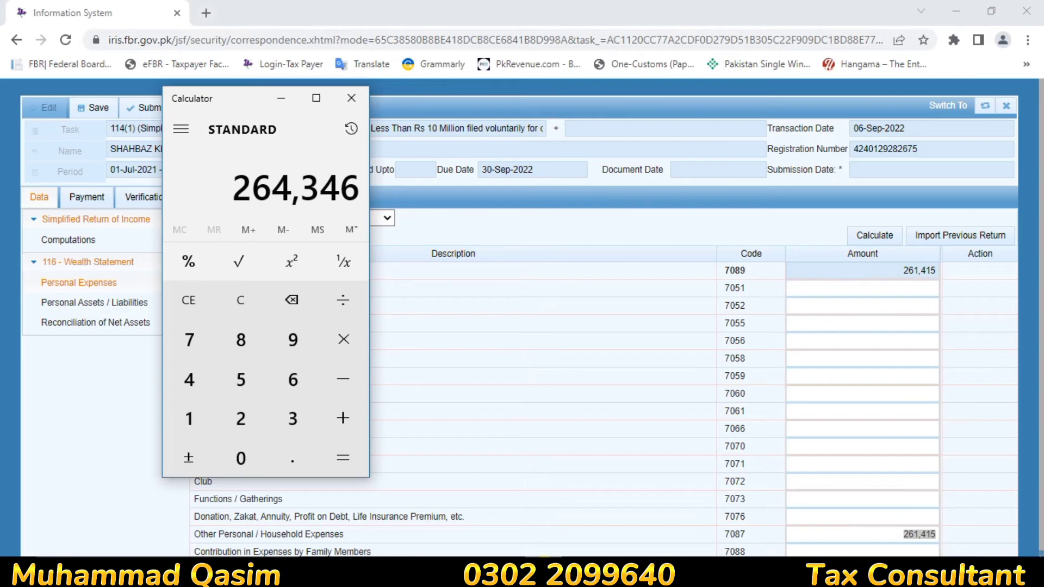
pyautogui.click(798, 531)
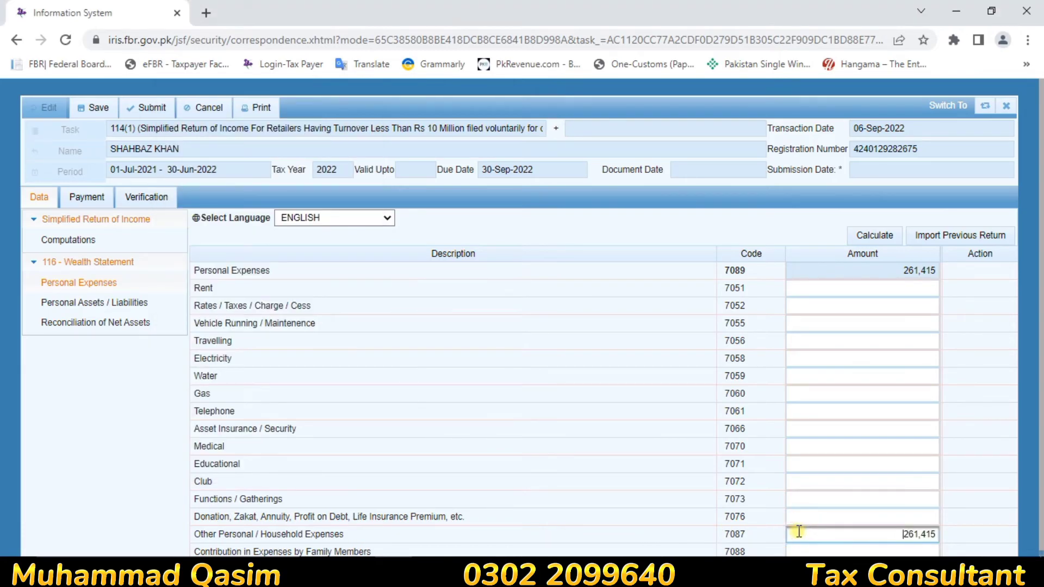
# Step: Enter 264,346 as Other Personal/Household Expenses (7087), correcting the mistaken entry, and recalculate the 7089 total
pyautogui.write('264346')
pyautogui.click(877, 235)
pyautogui.click(878, 241)
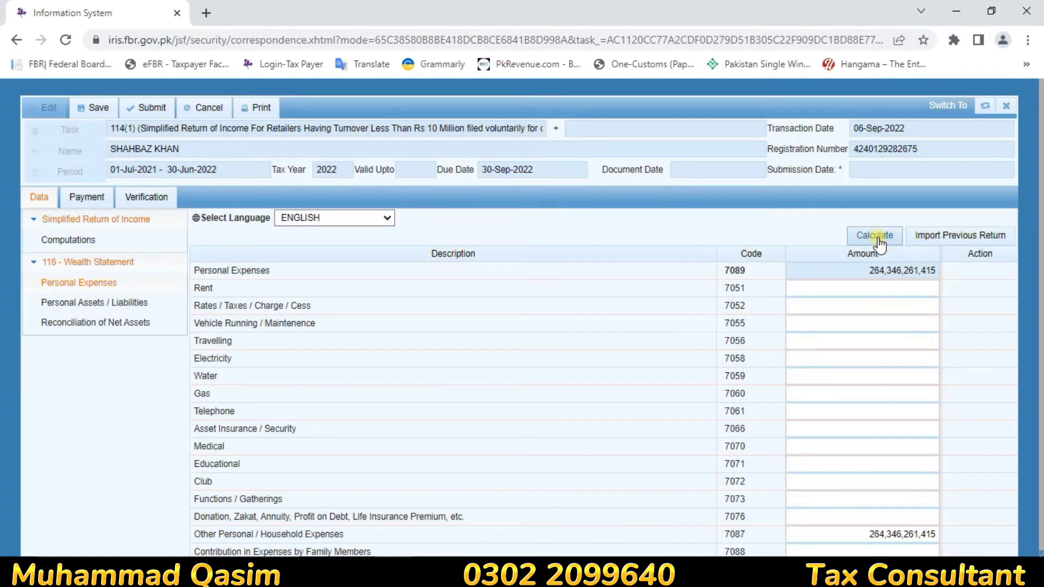
pyautogui.click(816, 538)
pyautogui.press('BackSpace')
pyautogui.write('264346')
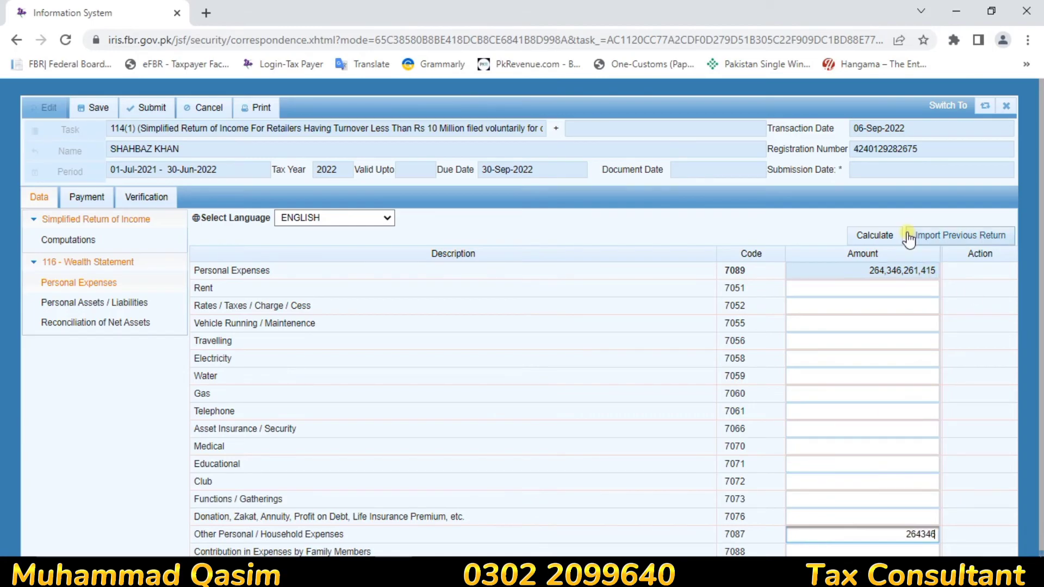
pyautogui.click(872, 237)
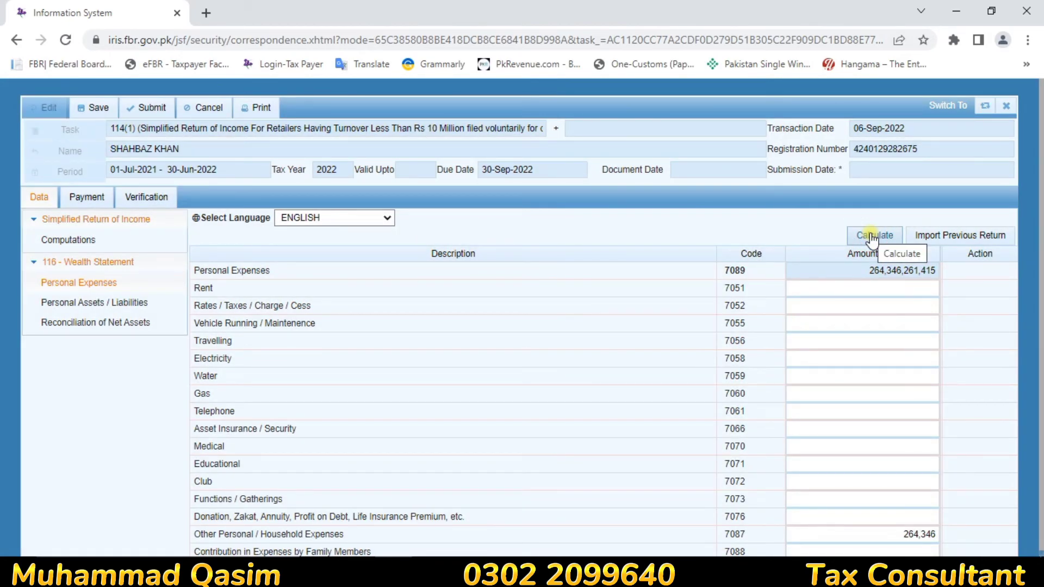
pyautogui.click(871, 237)
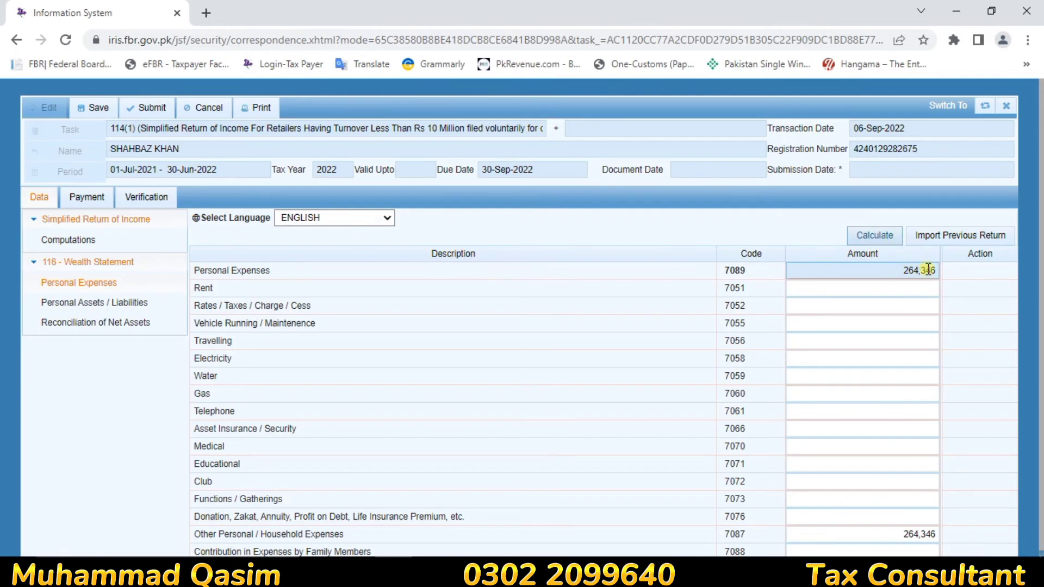
# Step: Recalculate the Reconciliation of Net Assets so outflows show 264,346
pyautogui.click(117, 325)
pyautogui.click(871, 236)
pyautogui.click(870, 233)
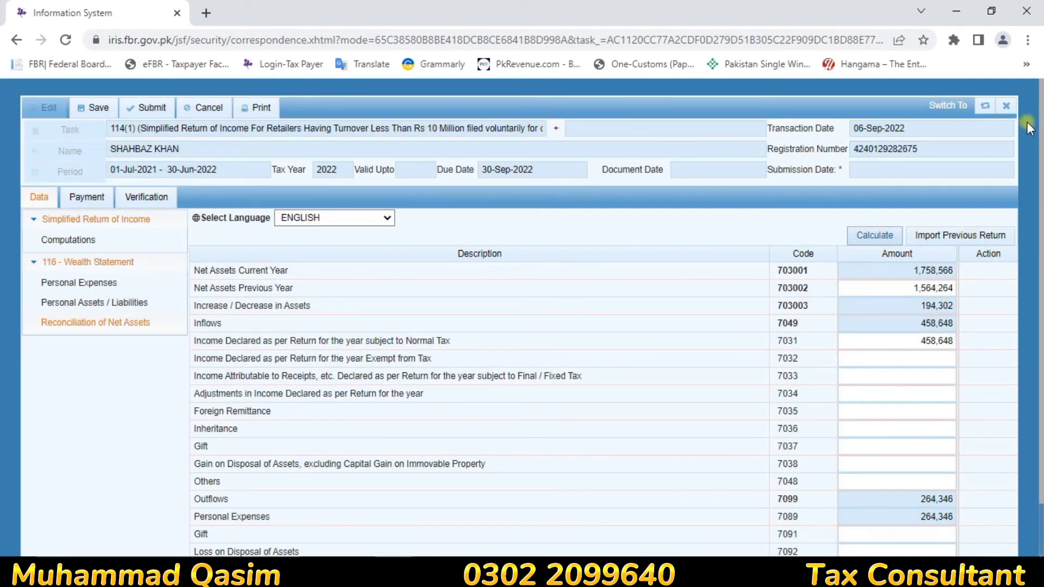
# Step: Zoom the browser out to confirm the Unreconciled Amount is 0, then restore 100% zoom
pyautogui.click(1028, 40)
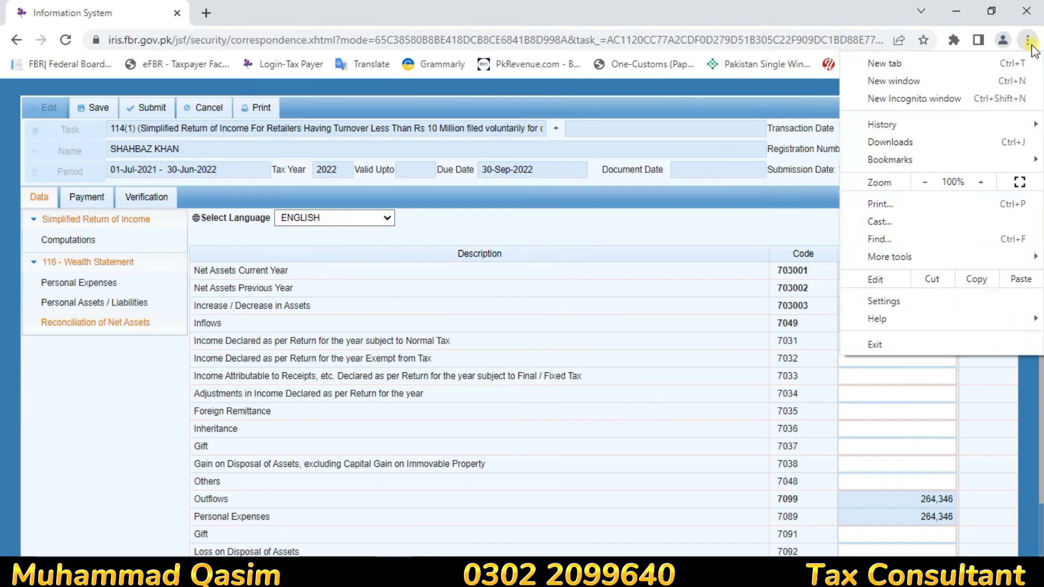
pyautogui.click(920, 183)
pyautogui.click(921, 183)
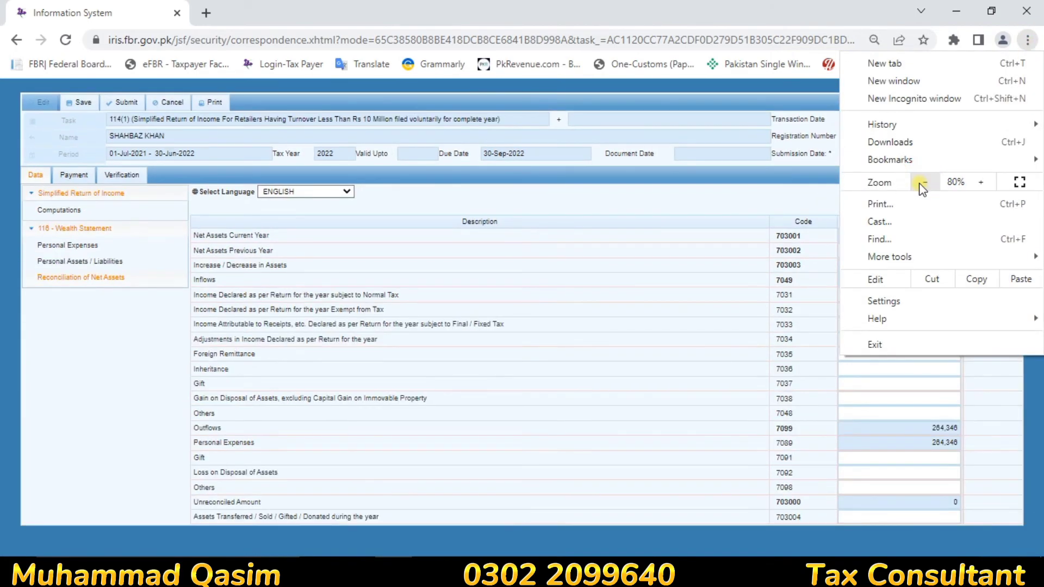
pyautogui.click(974, 184)
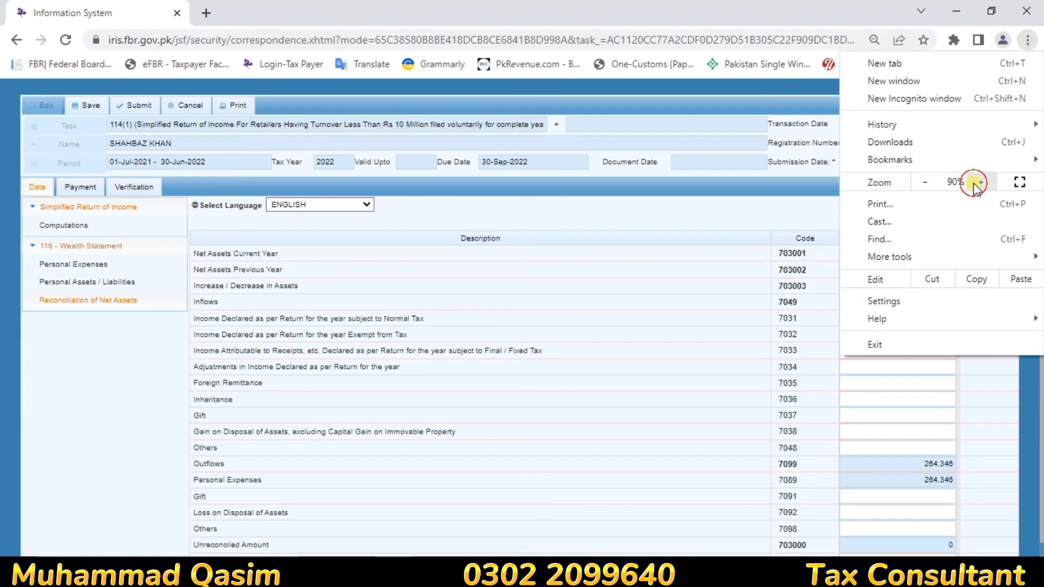
pyautogui.click(975, 183)
pyautogui.click(746, 235)
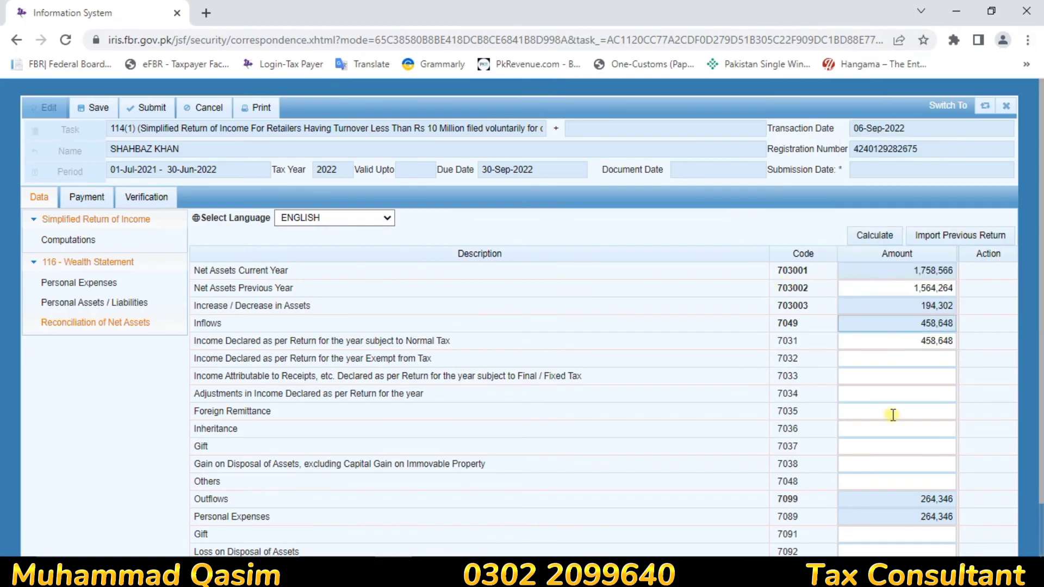